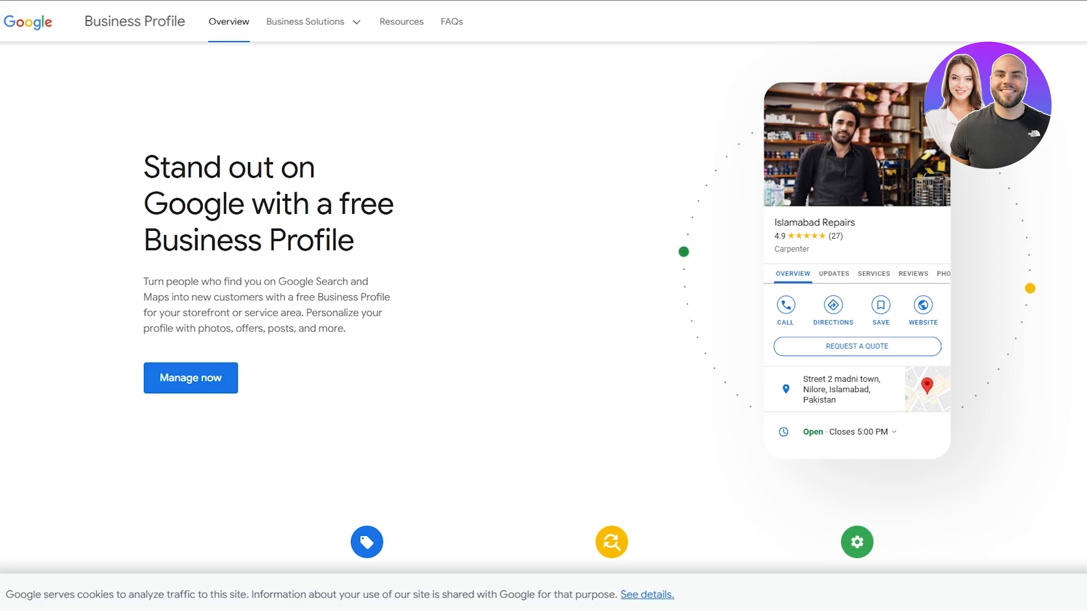
# Look through the Business Profile overview page, from its introduction to the section on taking charge of the first impression
pyautogui.click(139, 30)
pyautogui.scroll(-8, 977, 347)
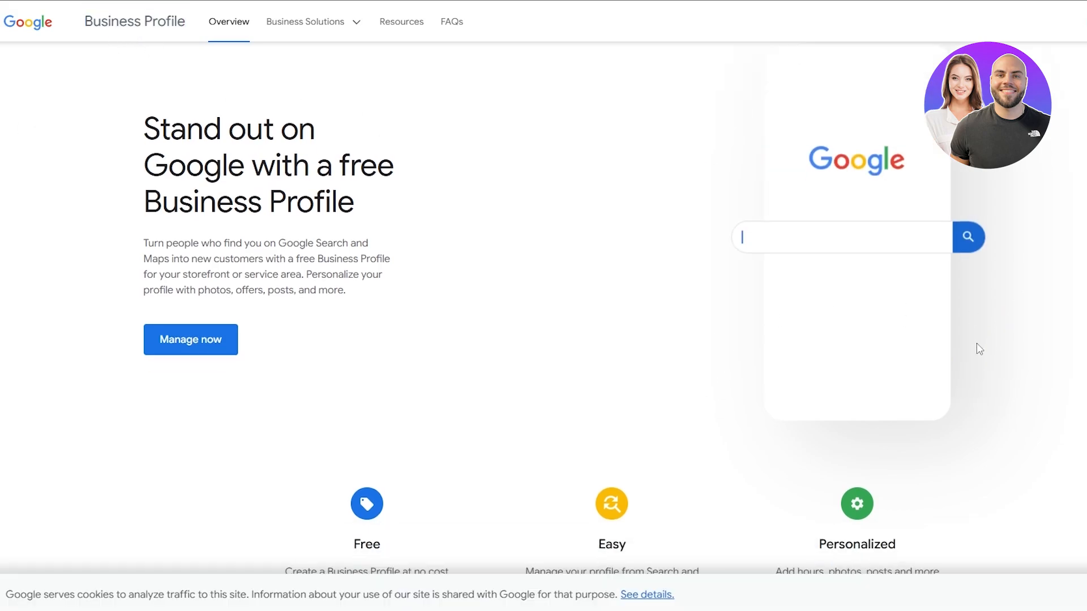
pyautogui.scroll(8, 960, 341)
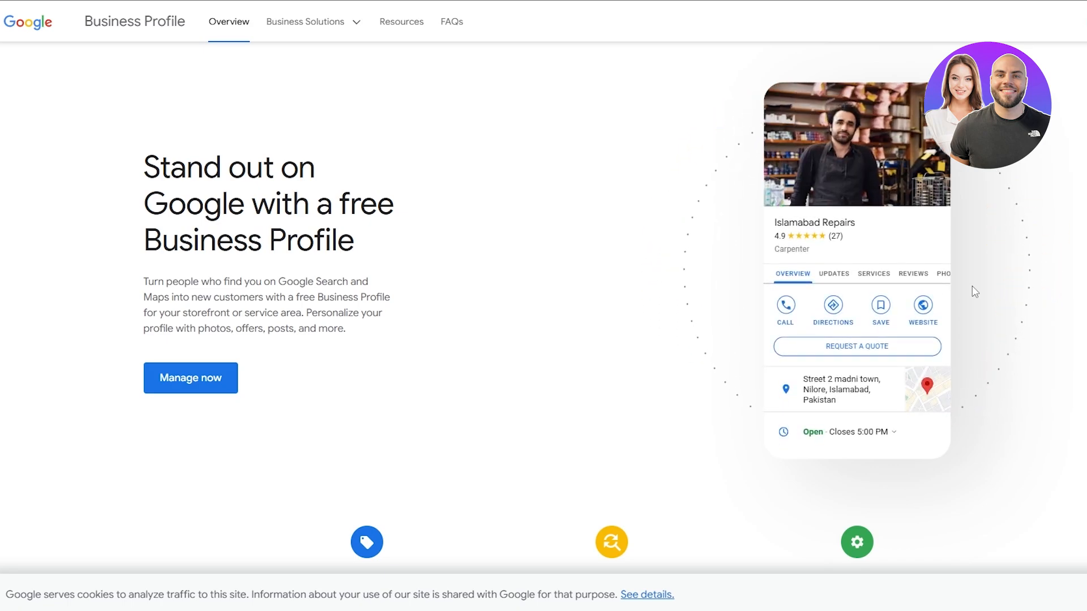
pyautogui.scroll(-3, 519, 252)
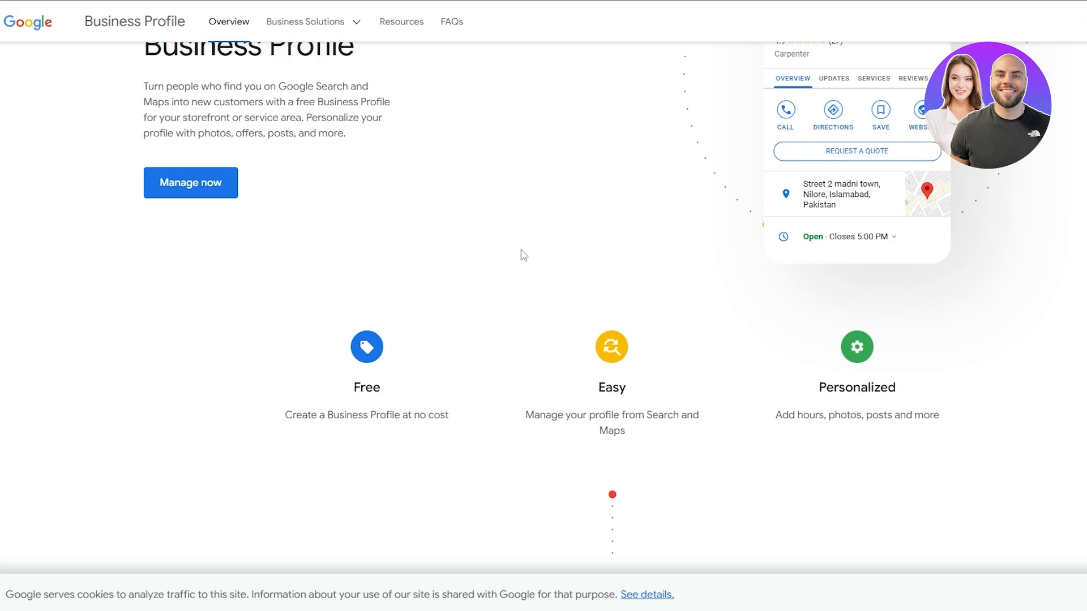
pyautogui.scroll(-5, 688, 420)
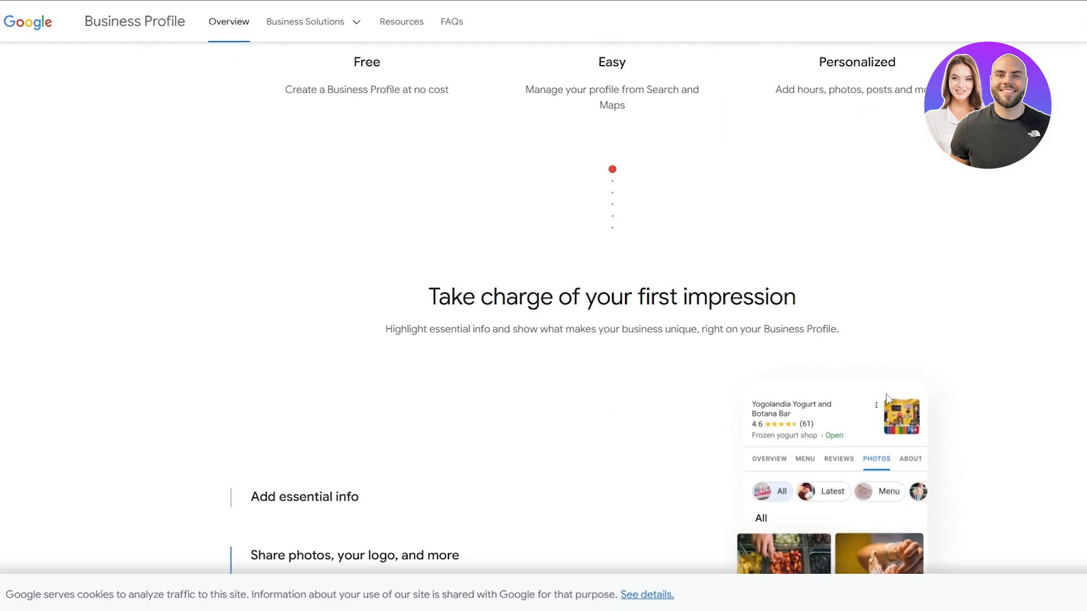
pyautogui.scroll(-5, 474, 333)
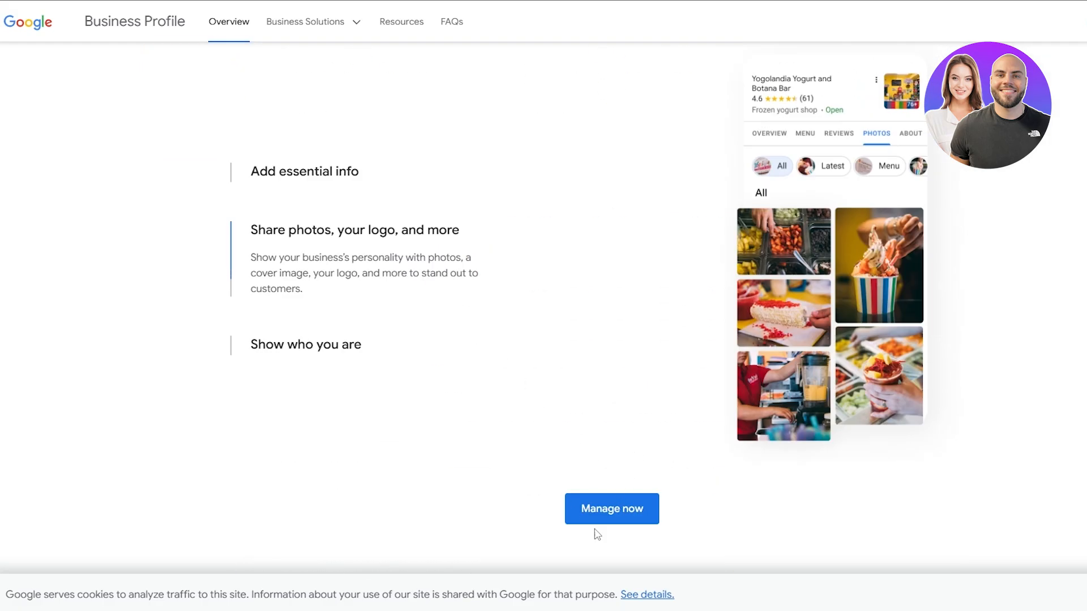
pyautogui.scroll(-6, 597, 533)
pyautogui.scroll(15, 601, 529)
pyautogui.scroll(4, 602, 522)
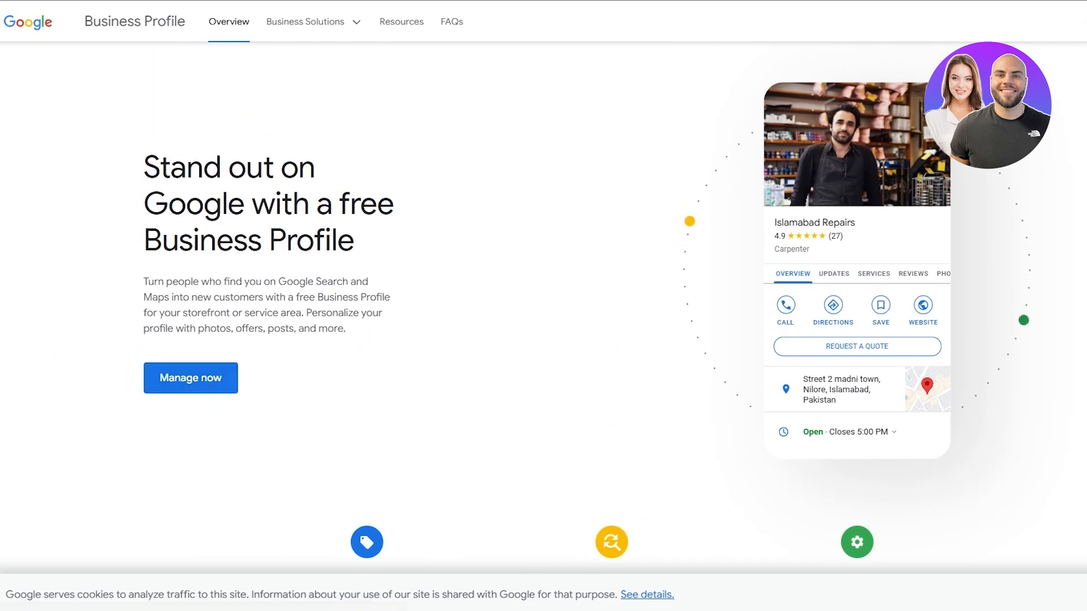
pyautogui.scroll(-14, 800, 293)
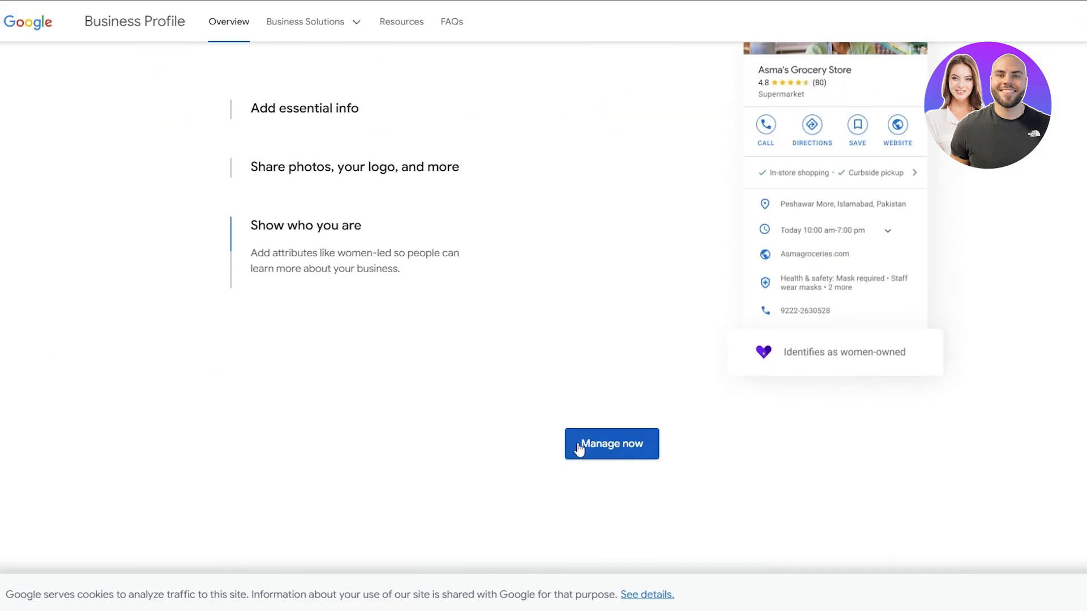
pyautogui.scroll(14, 576, 447)
# Start managing business profiles and switch to the last Google account among the additional accounts
pyautogui.click(210, 385)
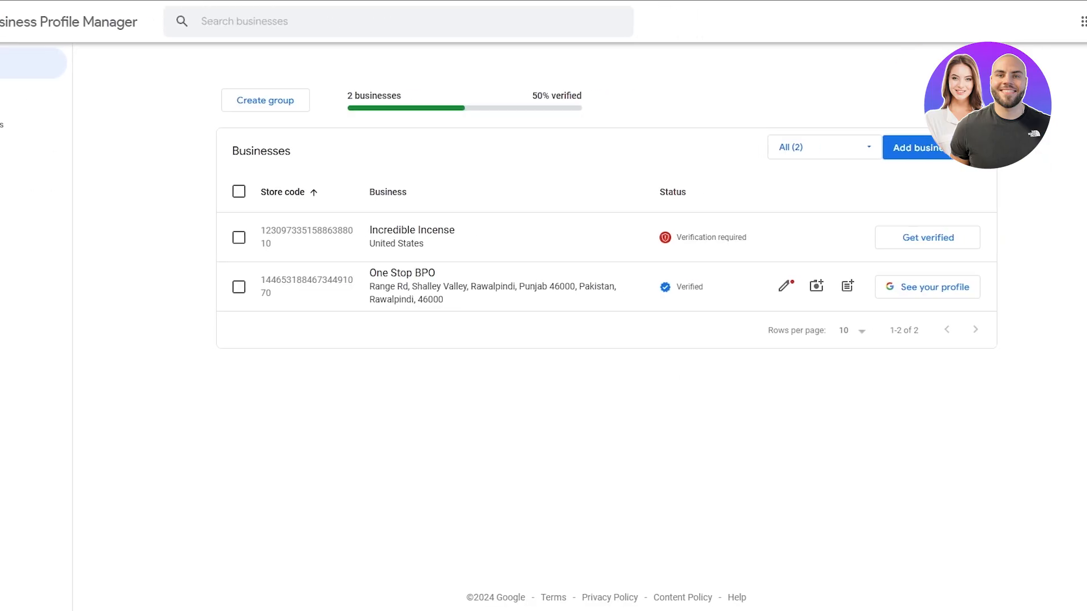
pyautogui.click(1071, 21)
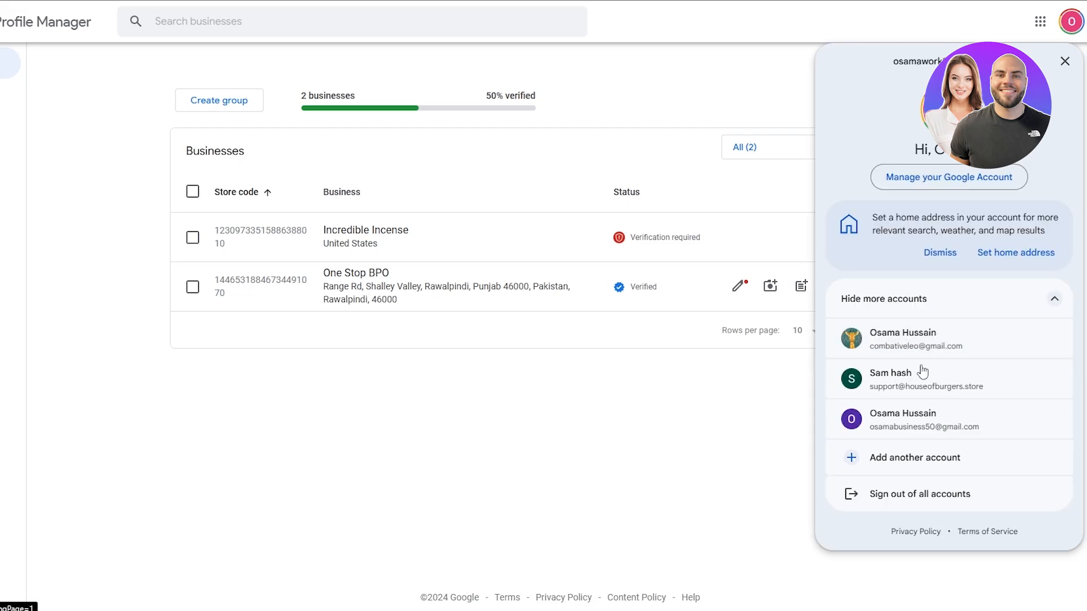
pyautogui.click(922, 419)
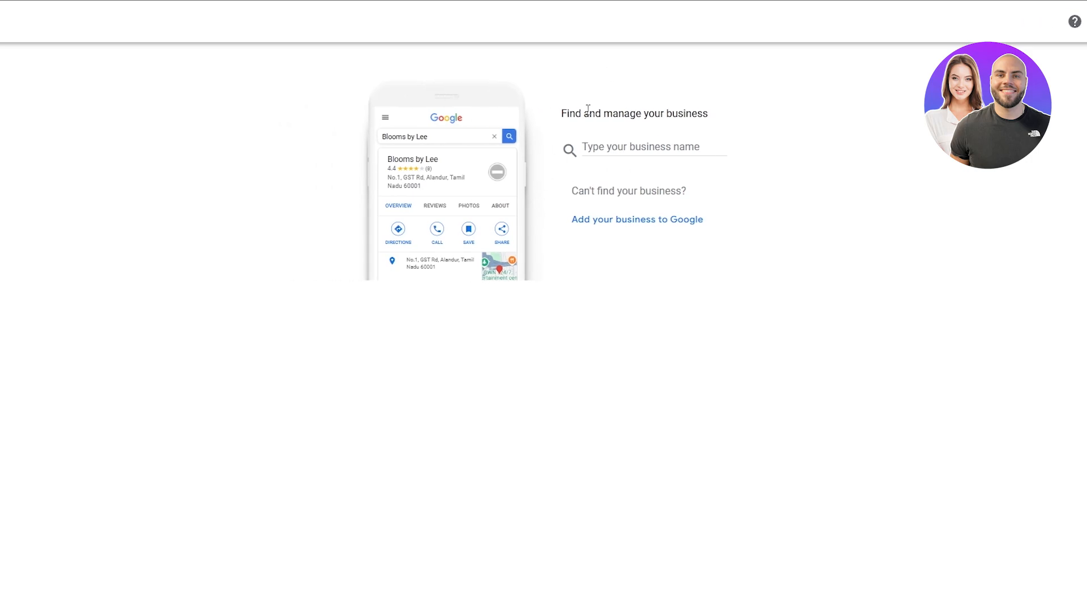
# Search for the business name Mamamia Foods
pyautogui.moveTo(568, 109); pyautogui.dragTo(694, 120)
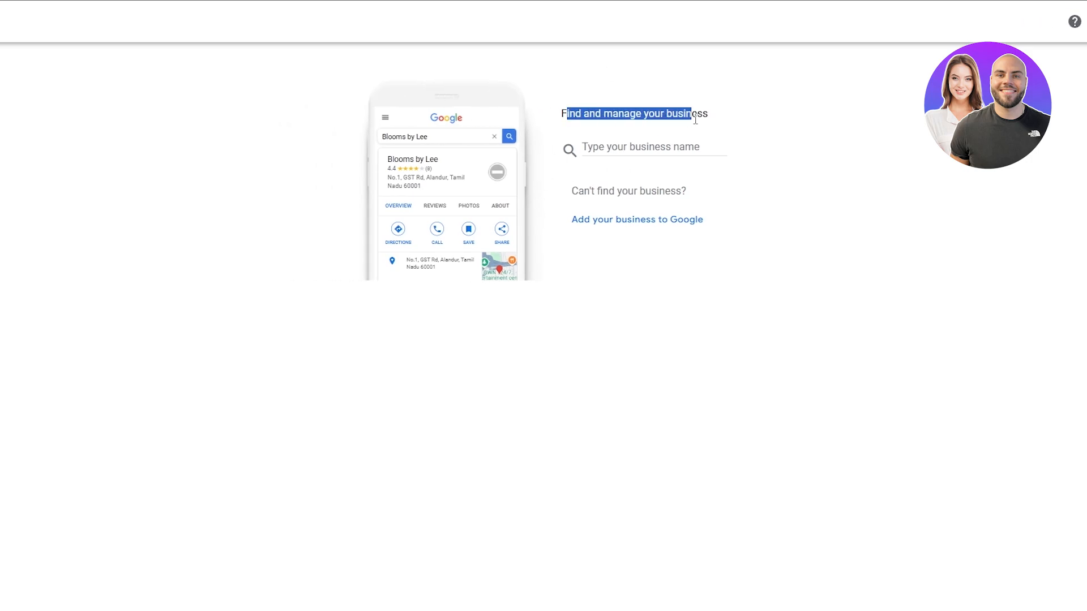
pyautogui.click(593, 146)
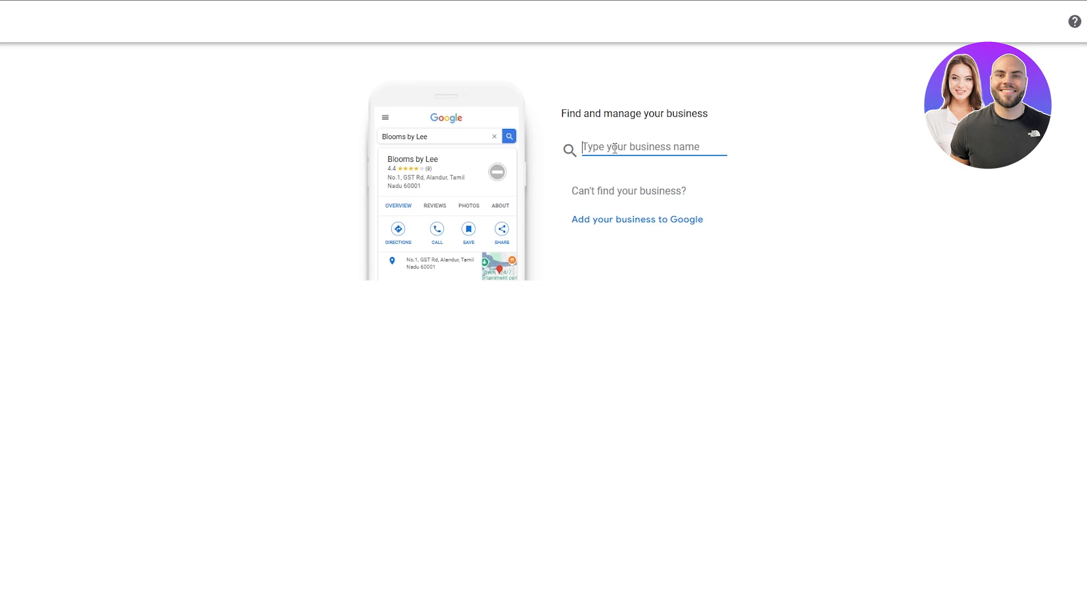
pyautogui.write('Mamamia Foods')
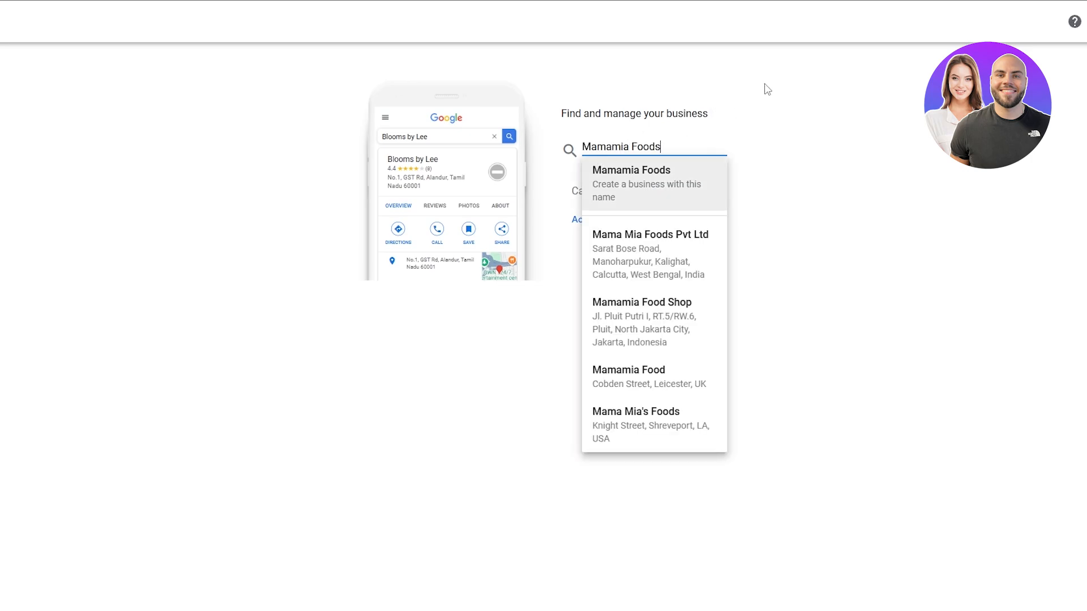
# Replace the business name with Mamma Fia pizzeria and choose to create a new business with this name
pyautogui.hotkey('ctrl', 'a')
pyautogui.write('mamma mia pizzeria')
pyautogui.press('BackSpace')
pyautogui.write('M')
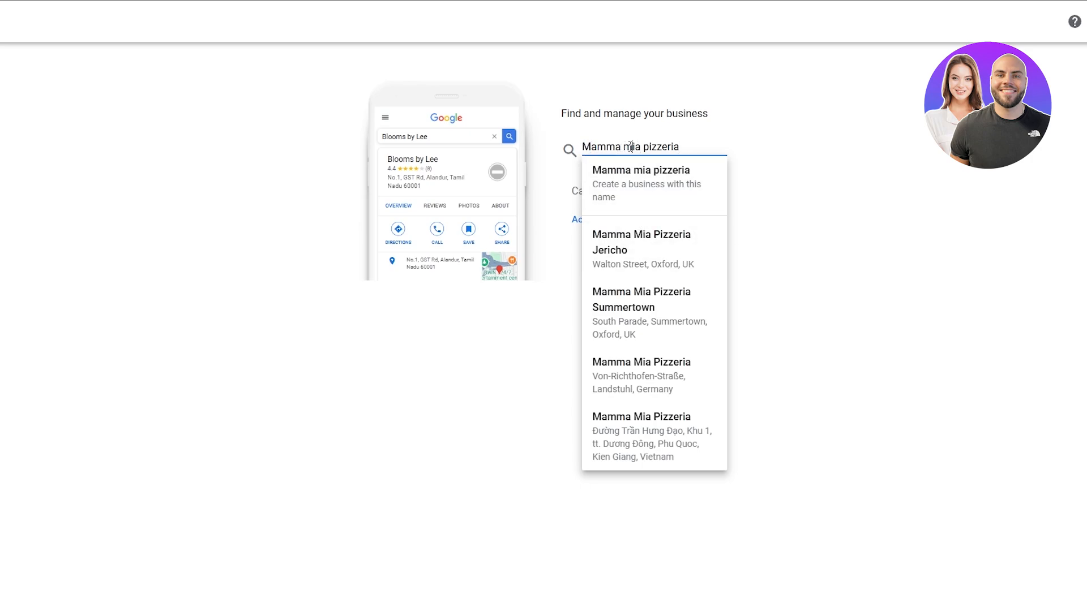
pyautogui.moveTo(631, 147); pyautogui.dragTo(624, 147)
pyautogui.write('M')
pyautogui.moveTo(626, 146); pyautogui.dragTo(636, 146)
pyautogui.write('F')
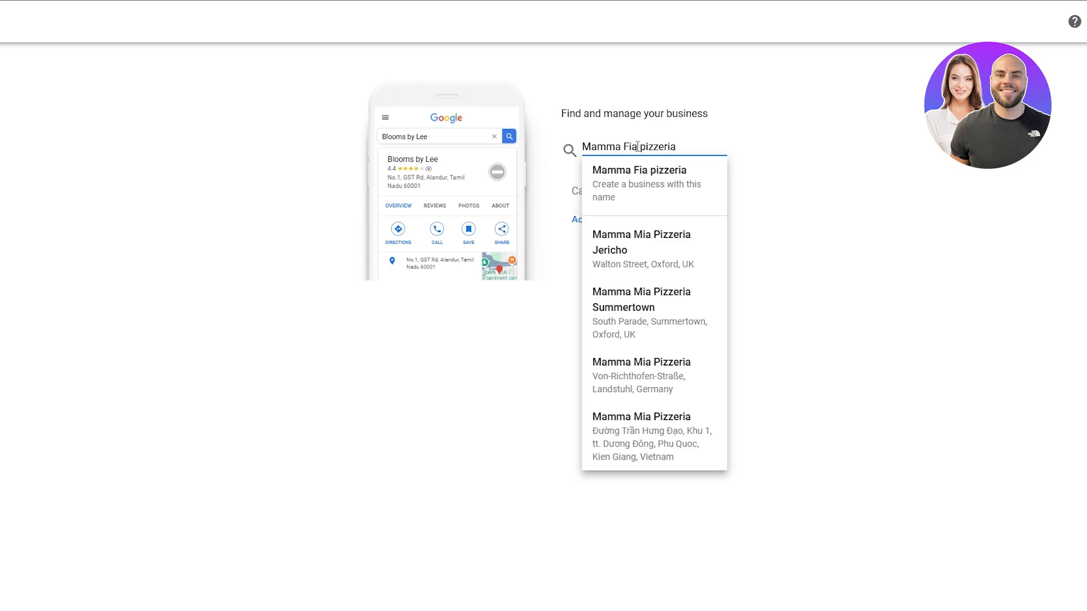
pyautogui.click(637, 147)
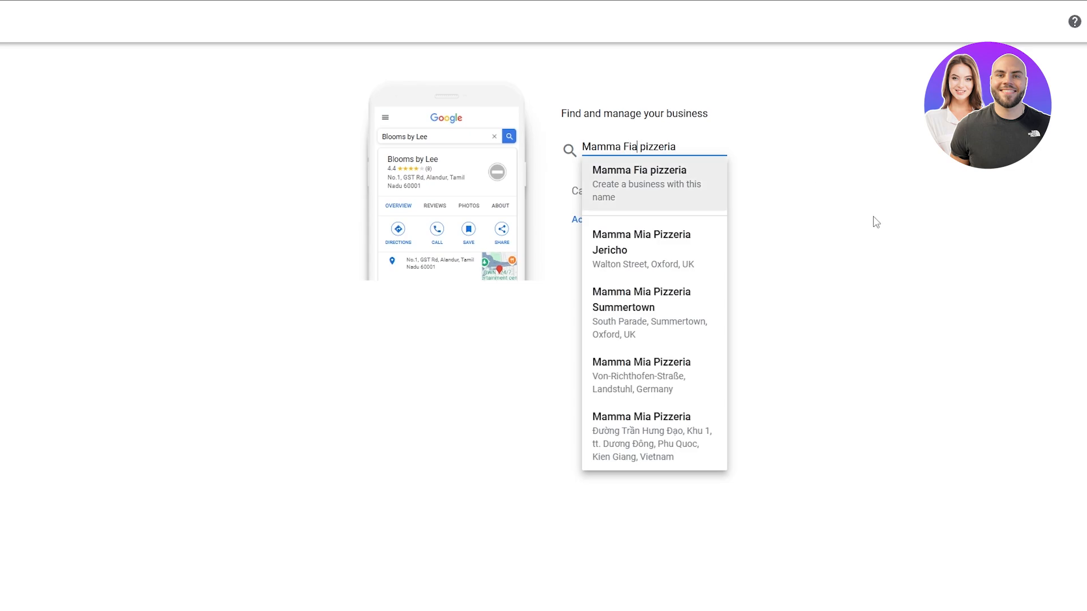
pyautogui.click(647, 172)
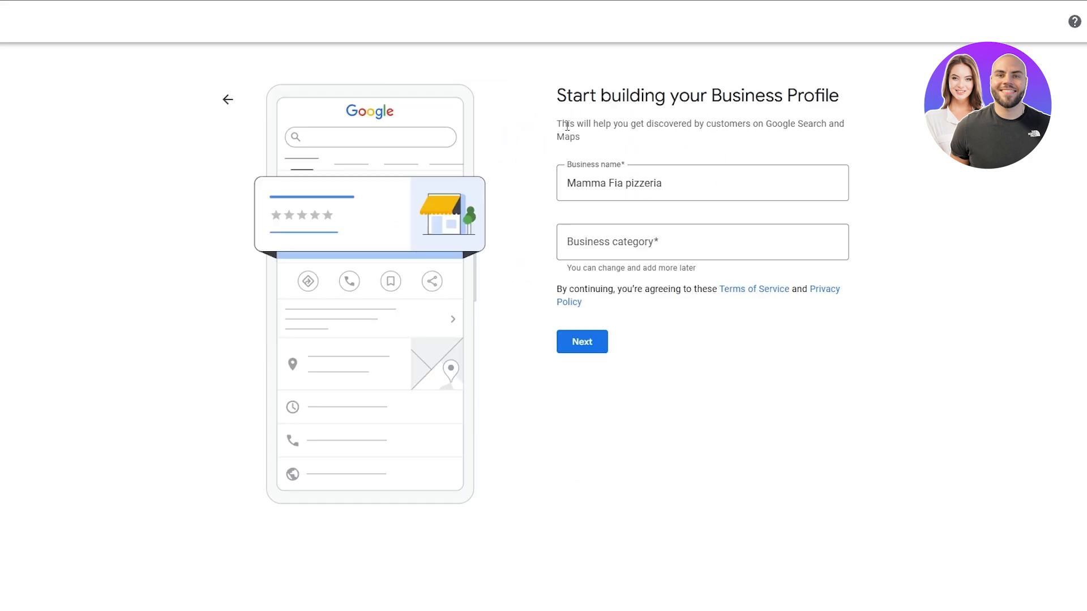
pyautogui.moveTo(558, 99); pyautogui.dragTo(854, 105)
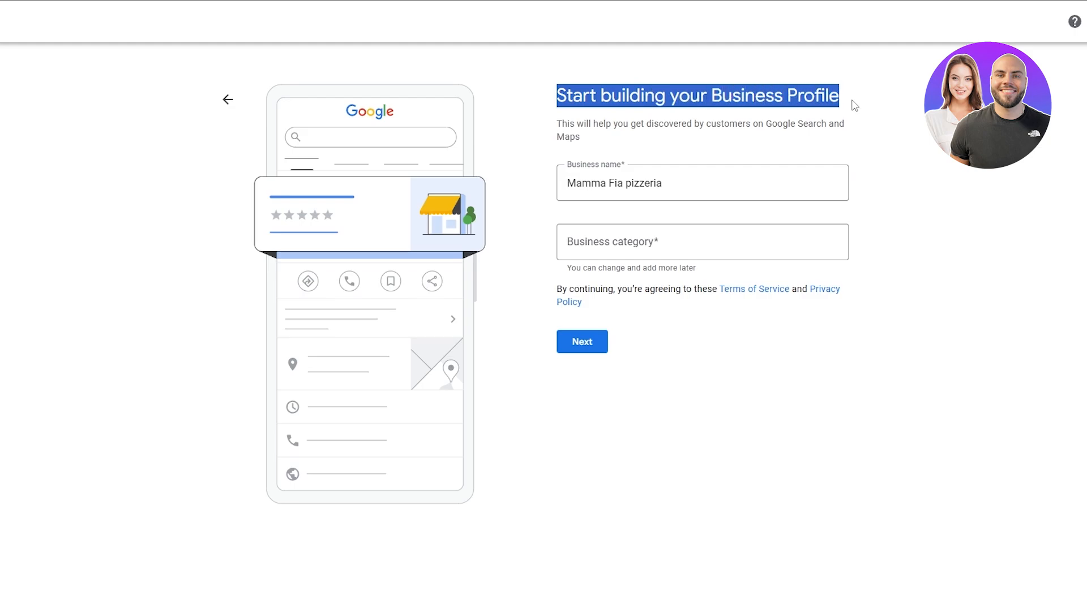
pyautogui.click(576, 186)
pyautogui.click(936, 175)
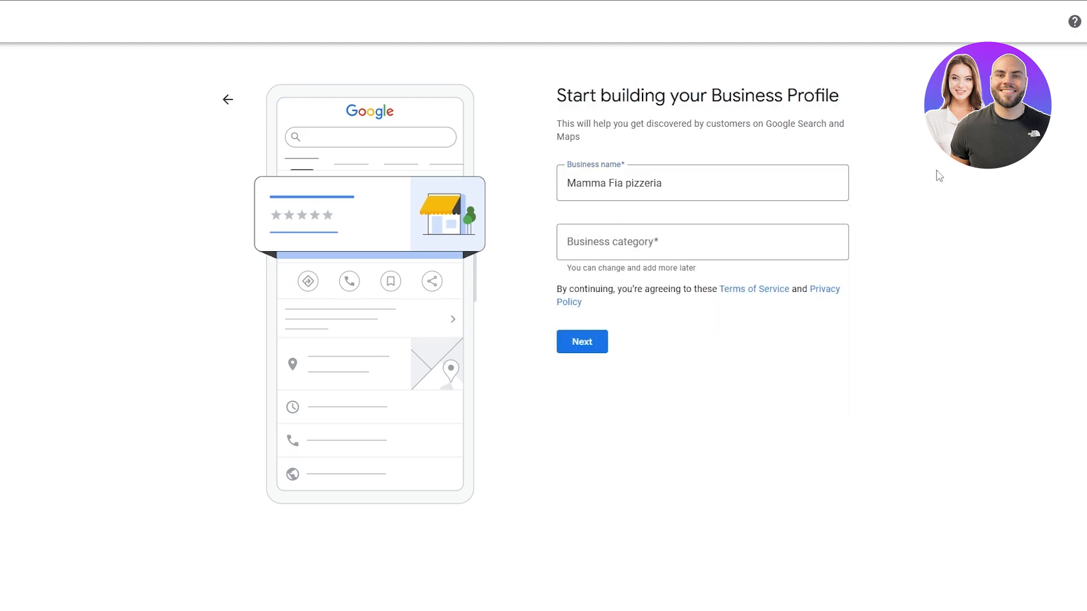
# Search the business categories for pizza and set the category to Pizza delivery
pyautogui.click(596, 244)
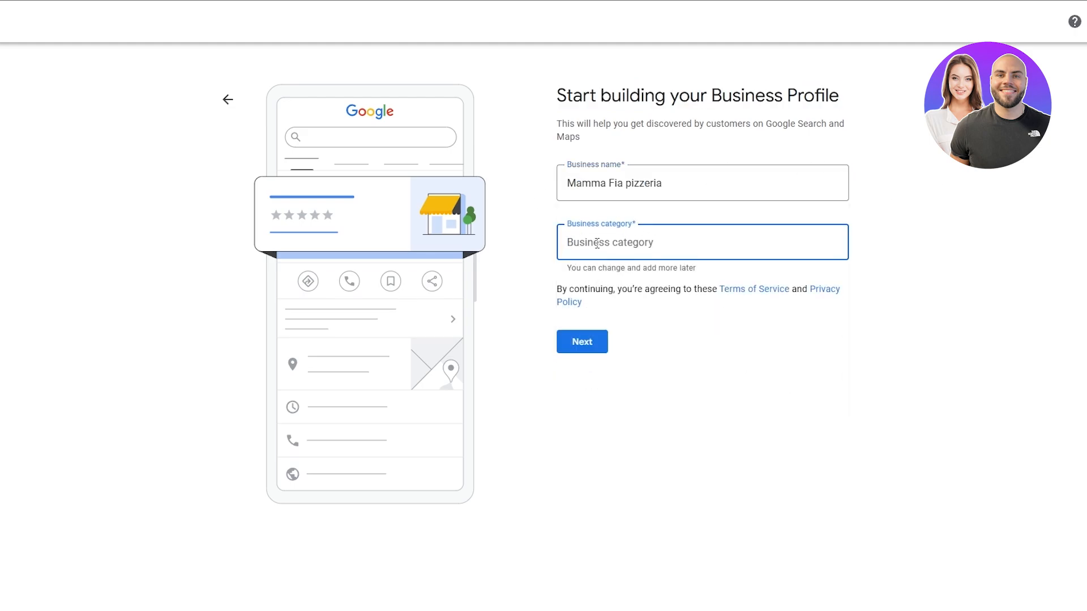
pyautogui.write('pizz')
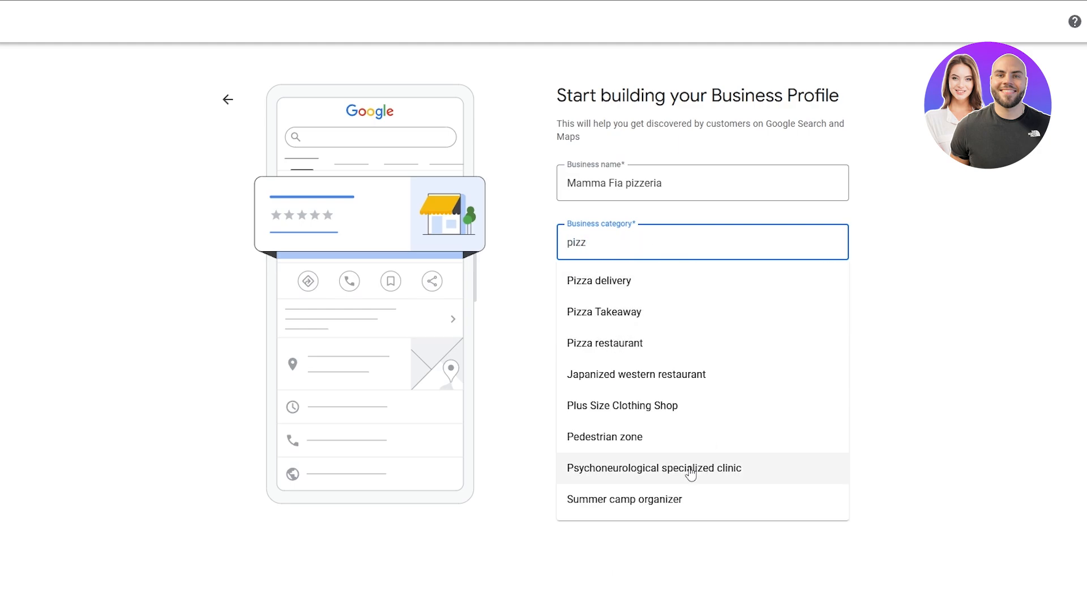
pyautogui.press('BackSpace')
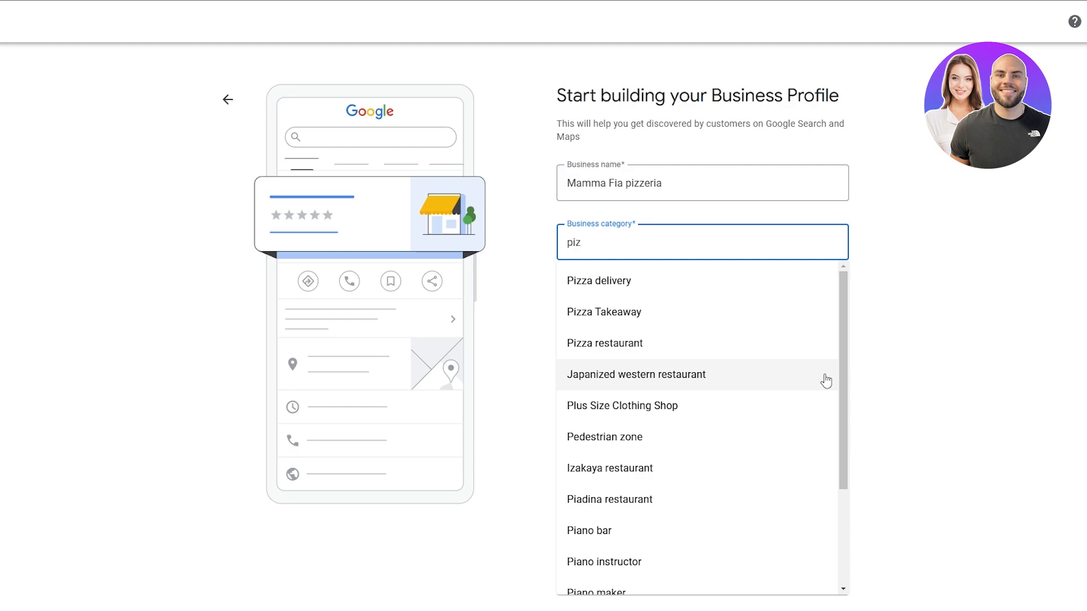
pyautogui.press('BackSpace')
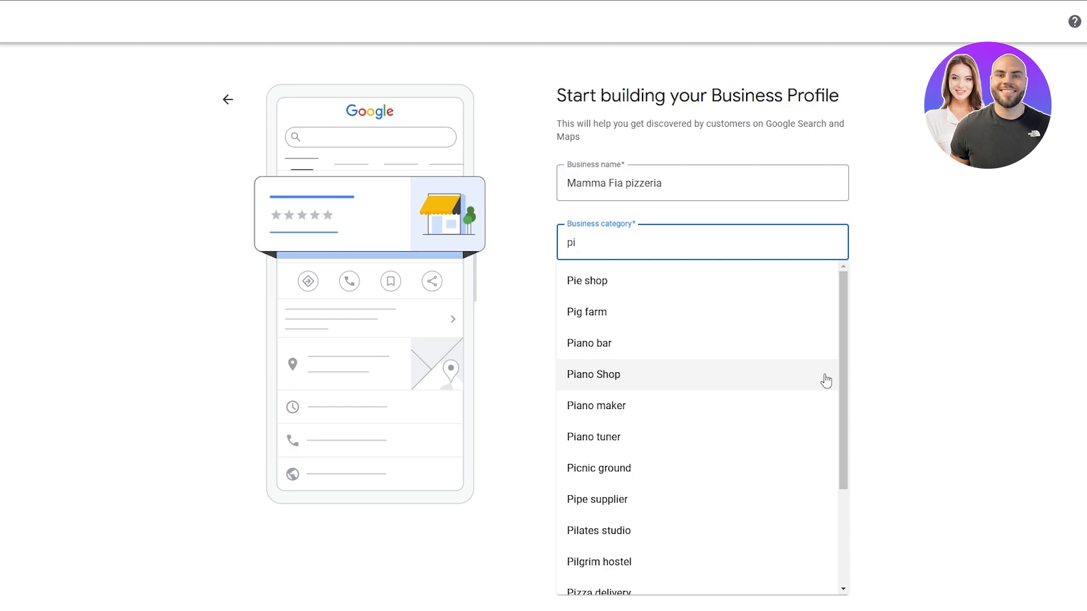
pyautogui.write('zza')
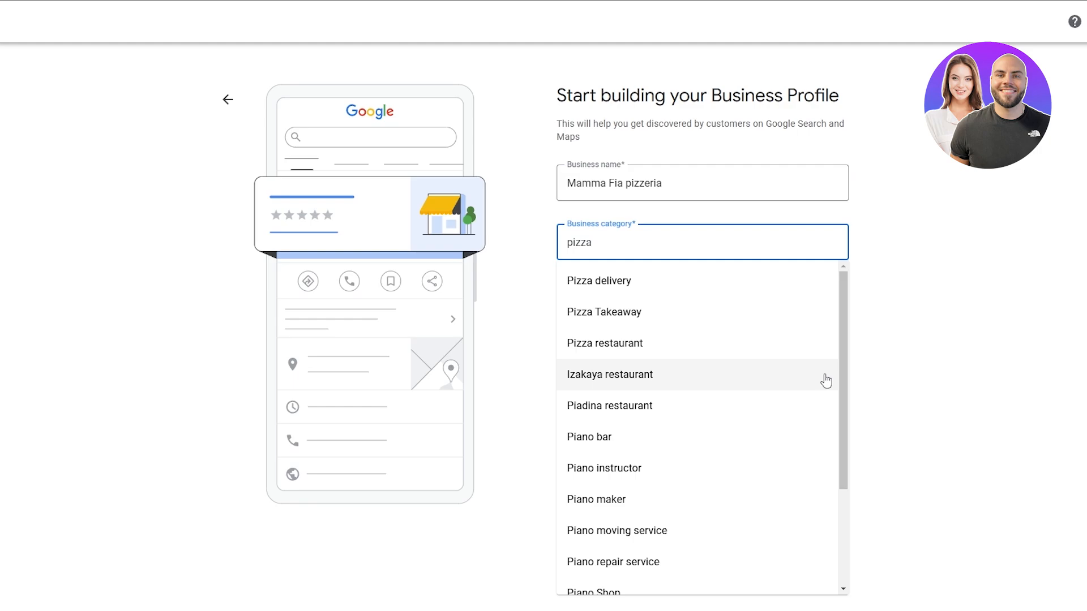
pyautogui.scroll(-2, 722, 355)
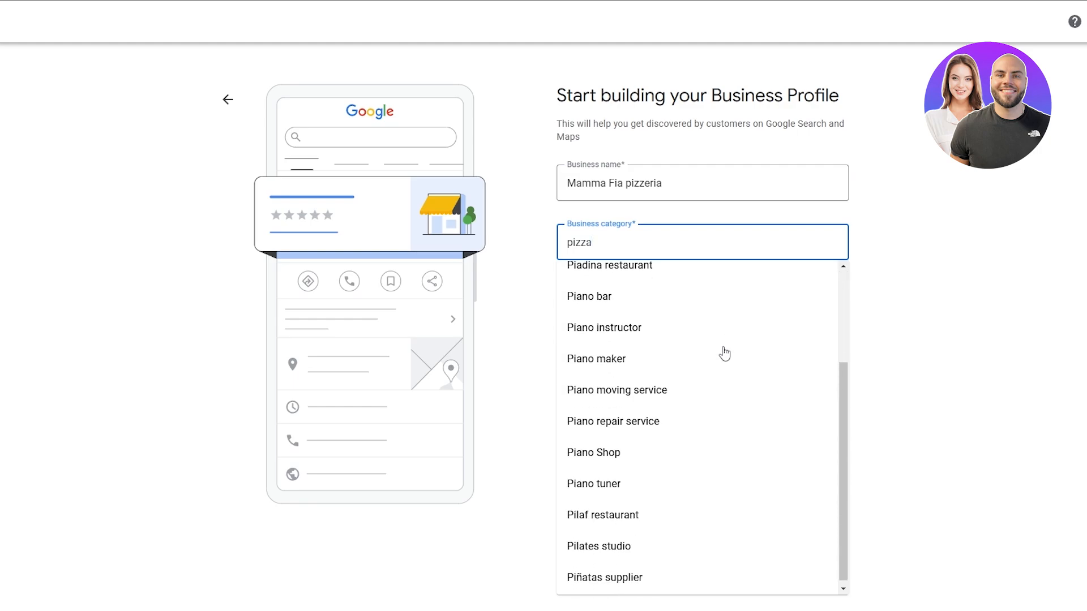
pyautogui.scroll(2, 758, 447)
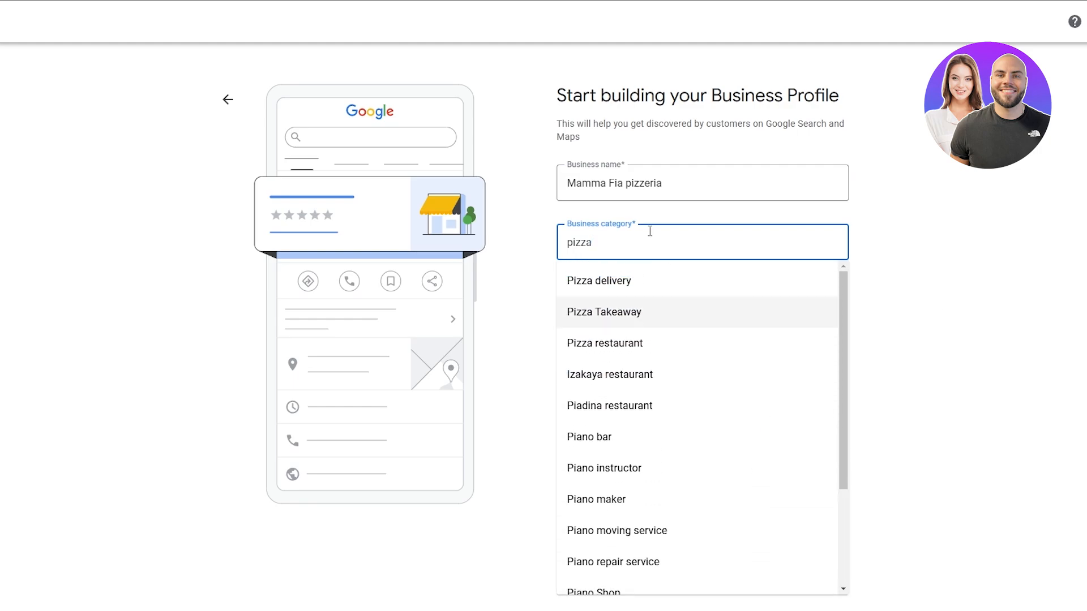
pyautogui.click(664, 294)
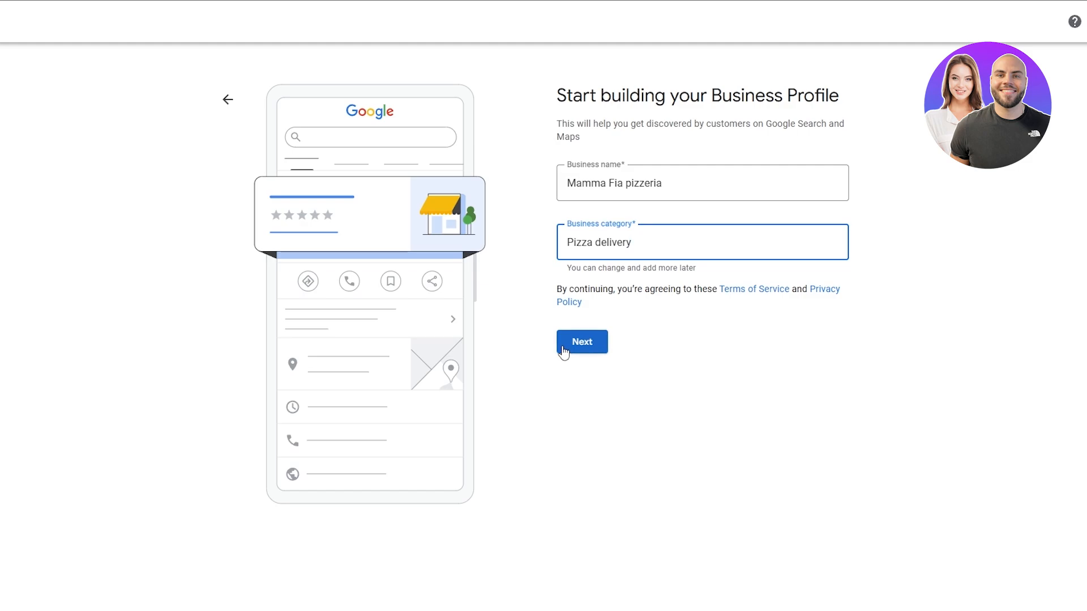
# Change the business category to Pizza Takeaway and try to continue with No for a location customers can visit
pyautogui.press('BackSpace')
pyautogui.press('BackSpace')
pyautogui.press('BackSpace')
pyautogui.press('BackSpace')
pyautogui.press('BackSpace')
pyautogui.press('BackSpace')
pyautogui.press('BackSpace')
pyautogui.press('BackSpace')
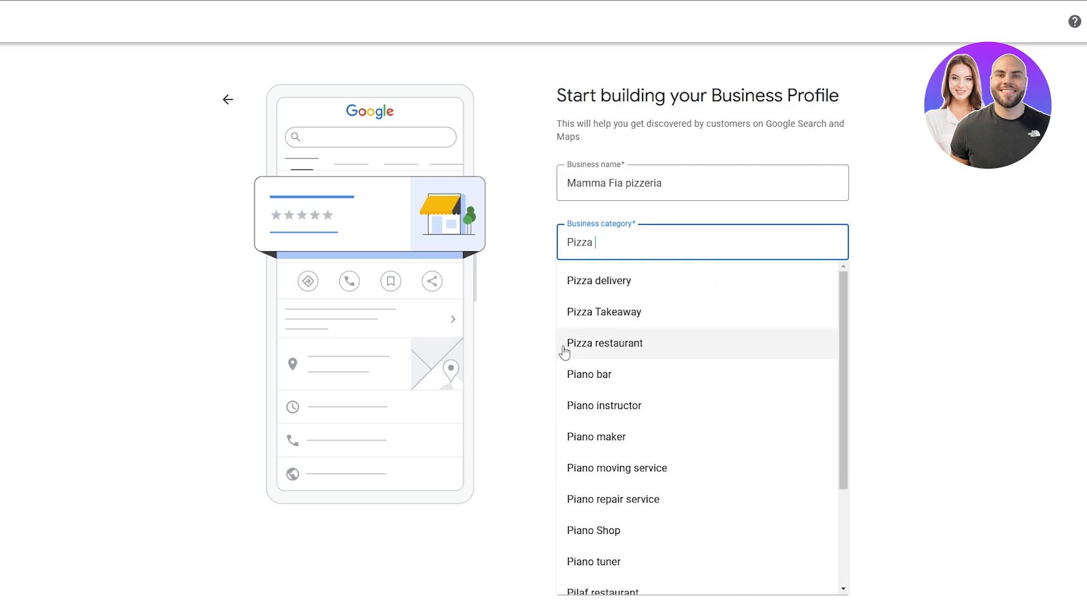
pyautogui.click(585, 324)
pyautogui.click(585, 340)
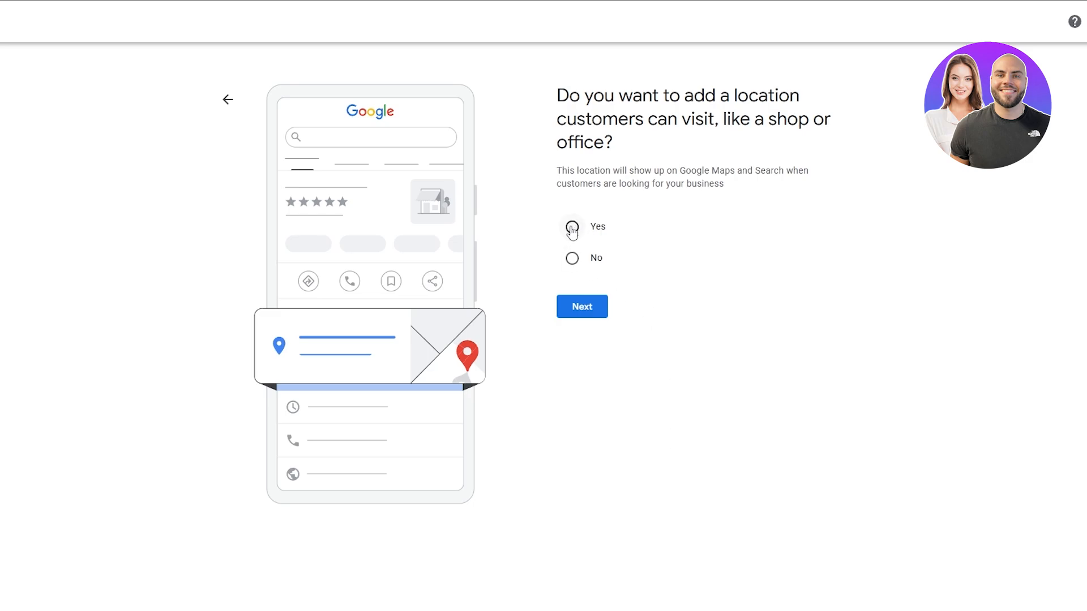
pyautogui.click(572, 258)
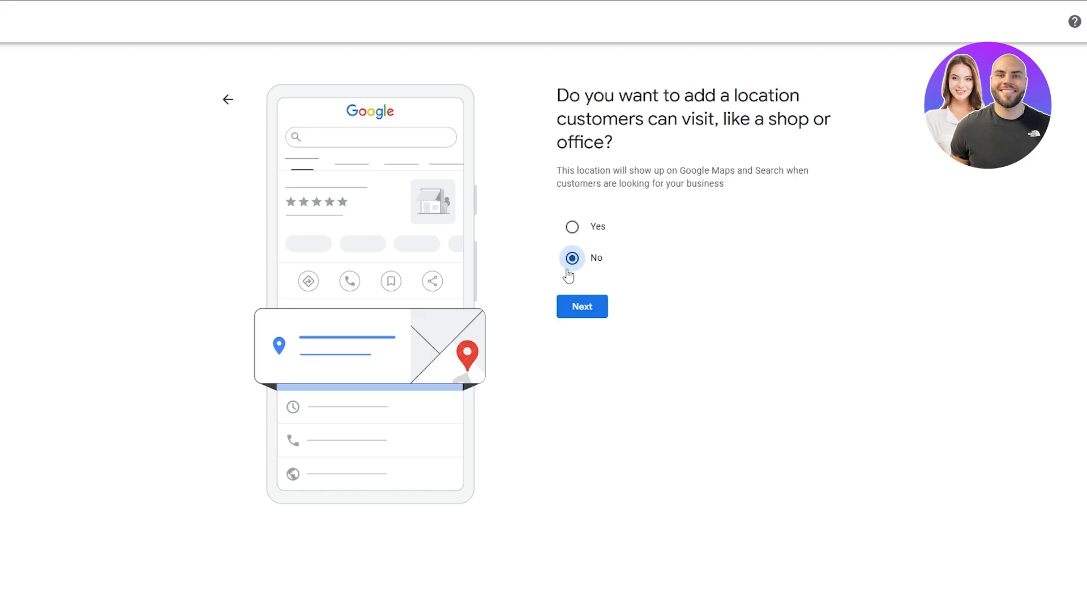
pyautogui.click(585, 307)
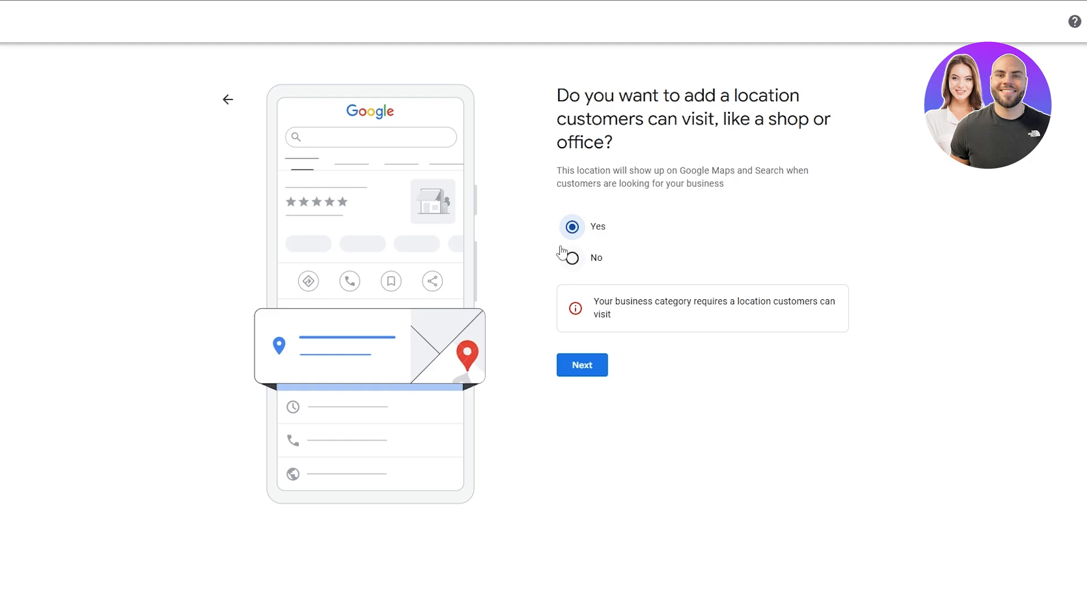
# Return to the business details, set the category to Pizza delivery and continue to the location question
pyautogui.click(227, 100)
pyautogui.click(655, 232)
pyautogui.moveTo(655, 243); pyautogui.dragTo(597, 243)
pyautogui.press('BackSpace')
pyautogui.click(629, 314)
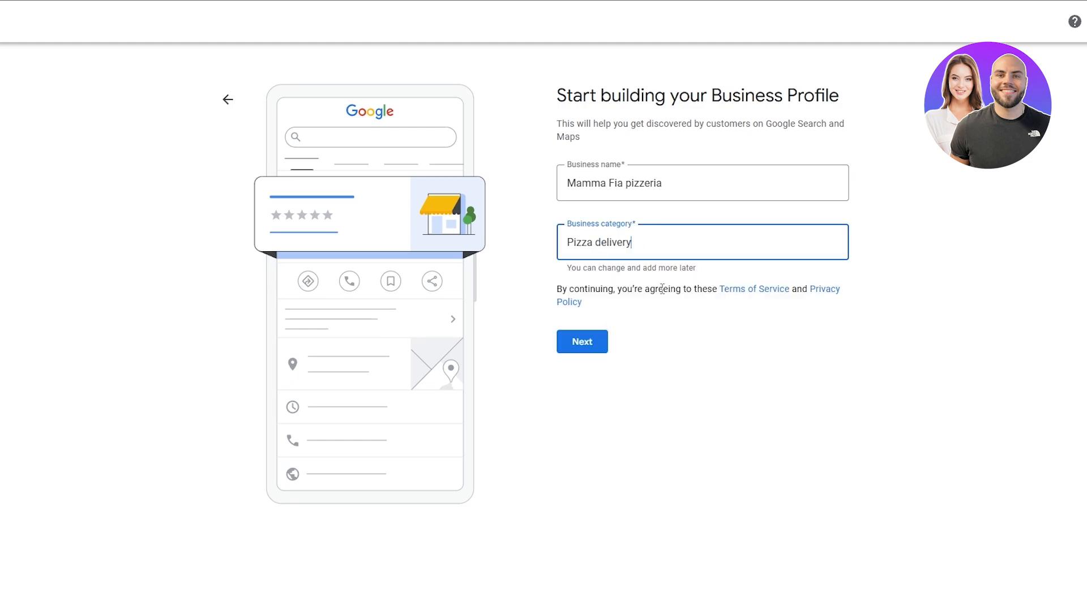
pyautogui.click(581, 341)
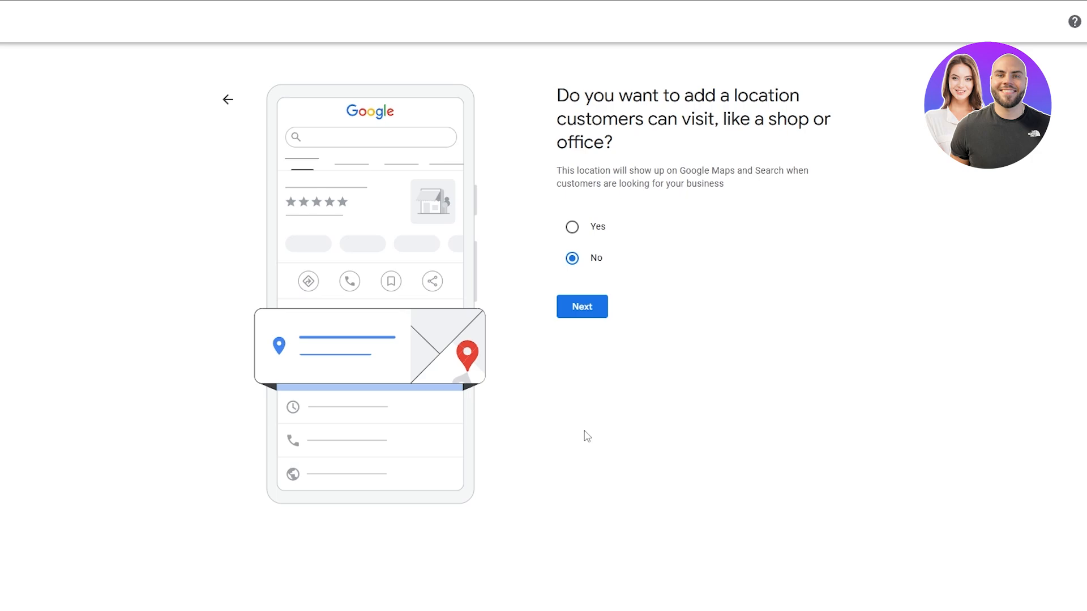
# Continue to the service area question with No as the answer for a location customers can visit
pyautogui.click(563, 313)
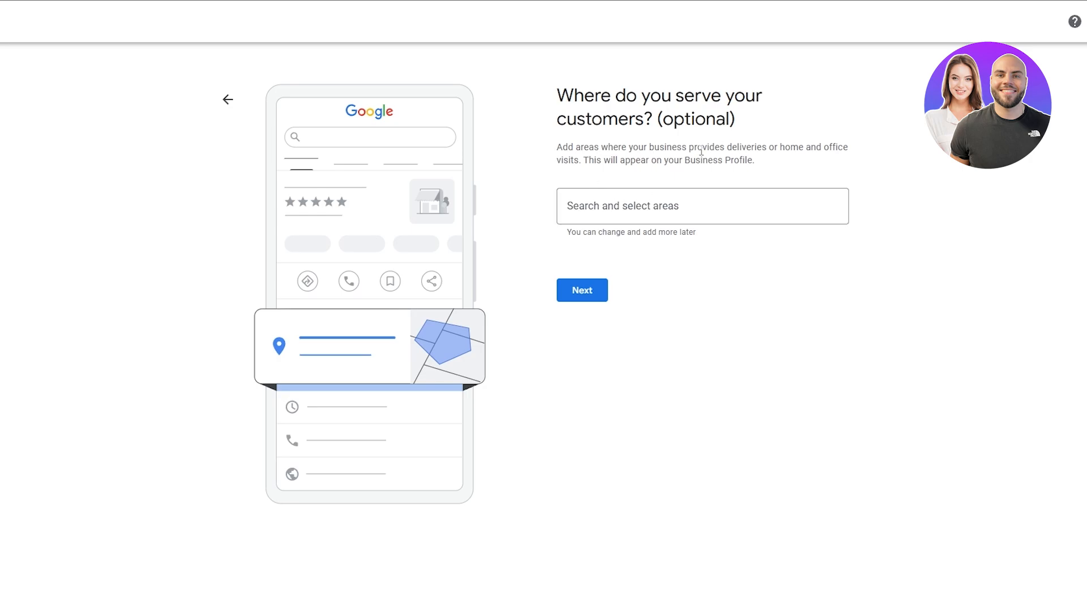
pyautogui.moveTo(557, 95); pyautogui.dragTo(766, 116)
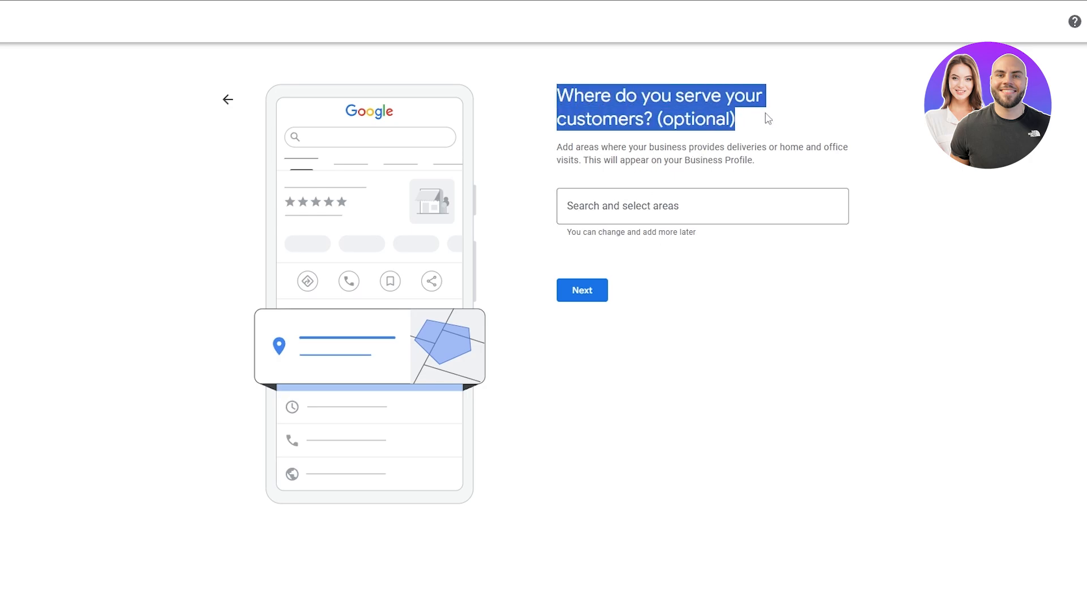
# Leave the service areas blank and continue with United States as the region the business is based in
pyautogui.click(608, 206)
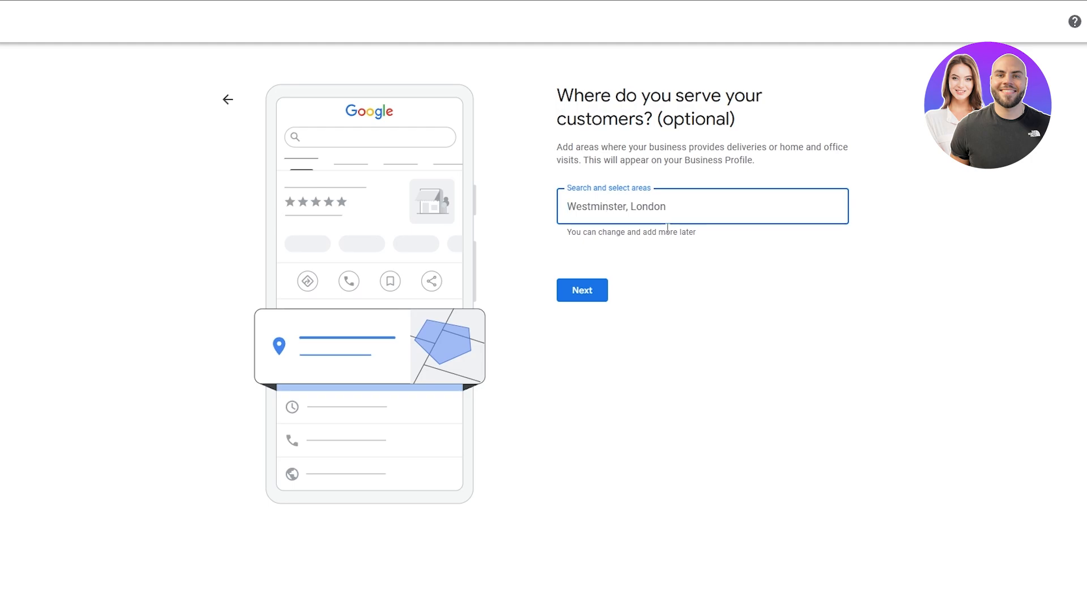
pyautogui.click(582, 295)
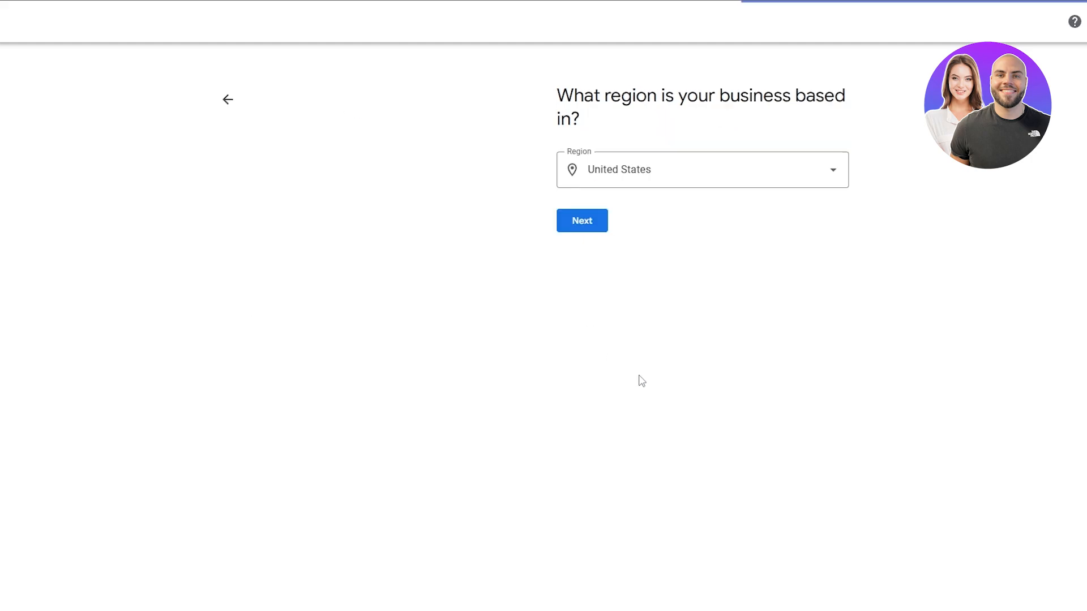
pyautogui.moveTo(551, 99); pyautogui.dragTo(793, 121)
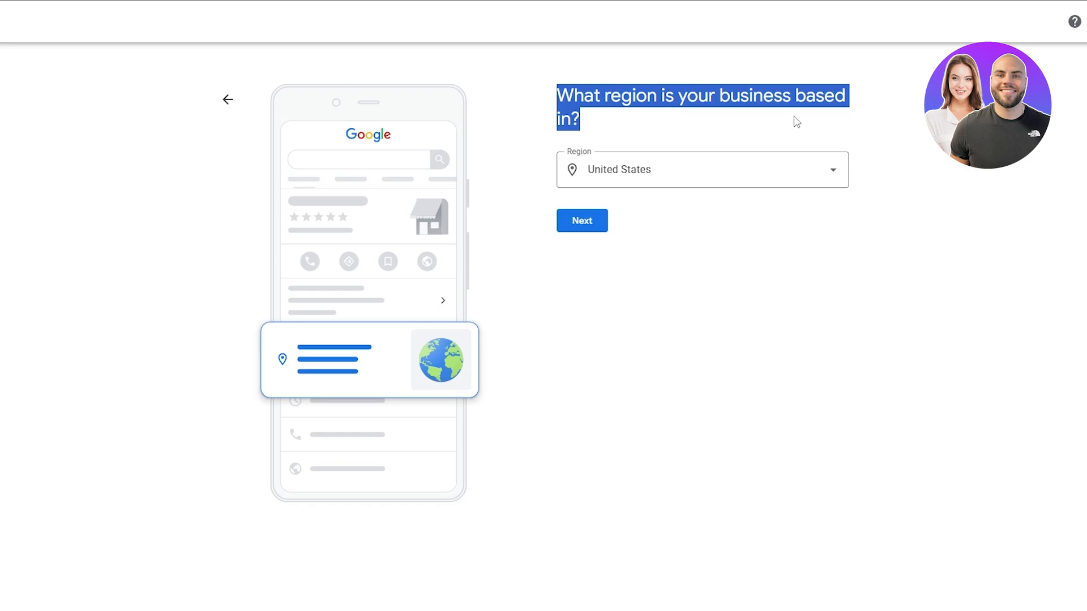
pyautogui.click(728, 184)
pyautogui.scroll(-4, 655, 356)
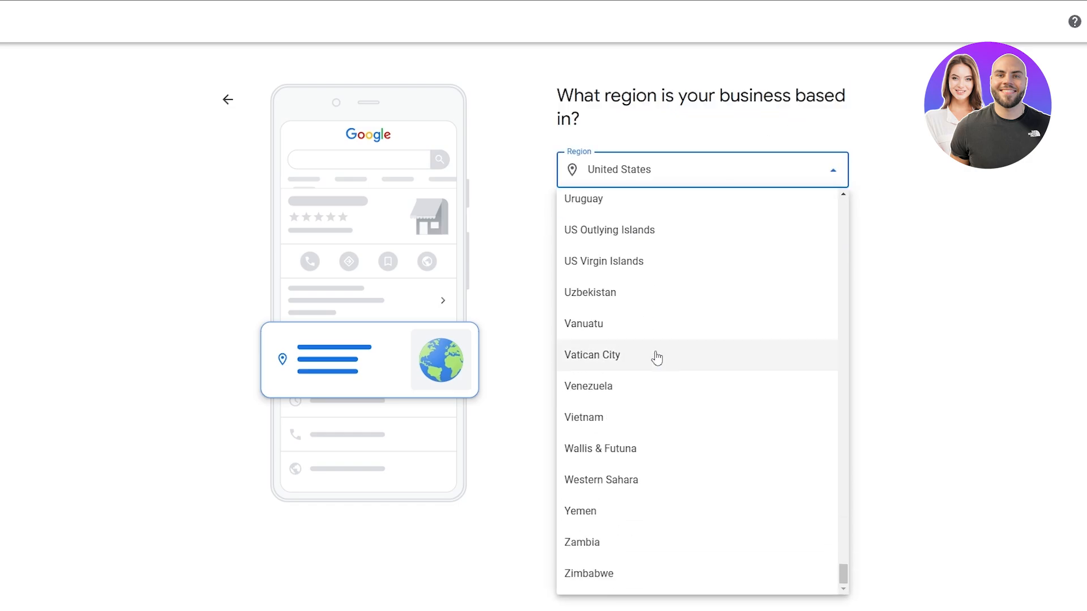
pyautogui.scroll(4, 654, 357)
pyautogui.click(513, 276)
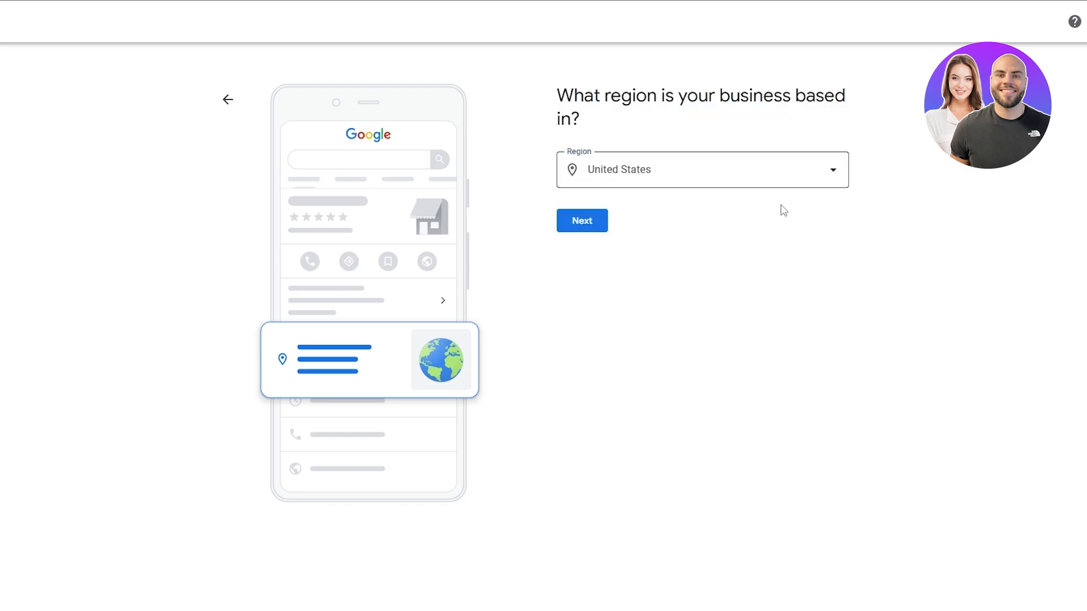
pyautogui.click(591, 219)
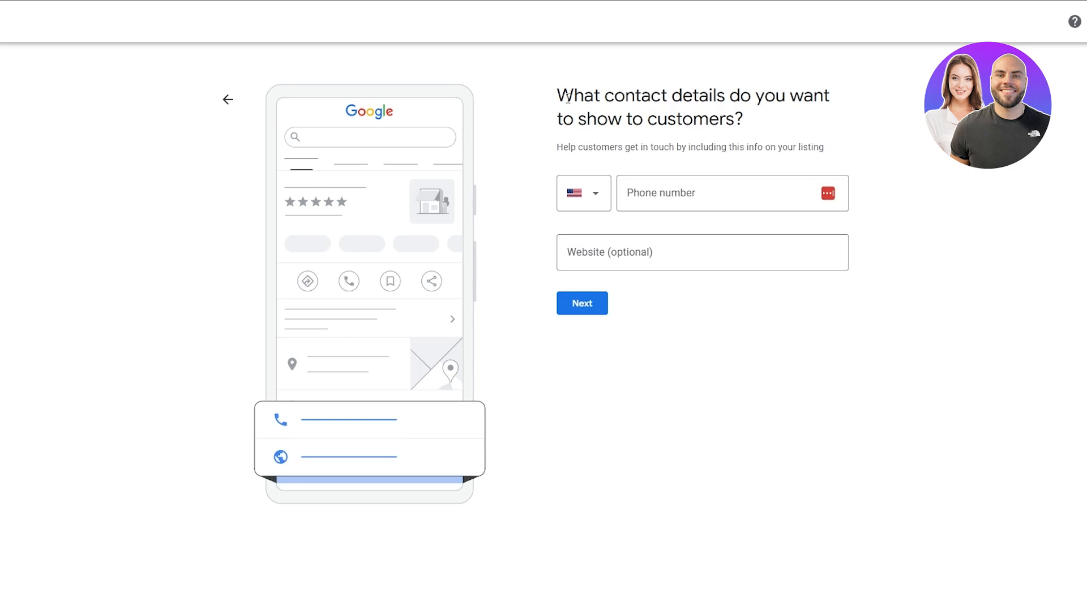
# Enter the business's phone number as the contact detail and continue without a website
pyautogui.moveTo(568, 99); pyautogui.dragTo(796, 121)
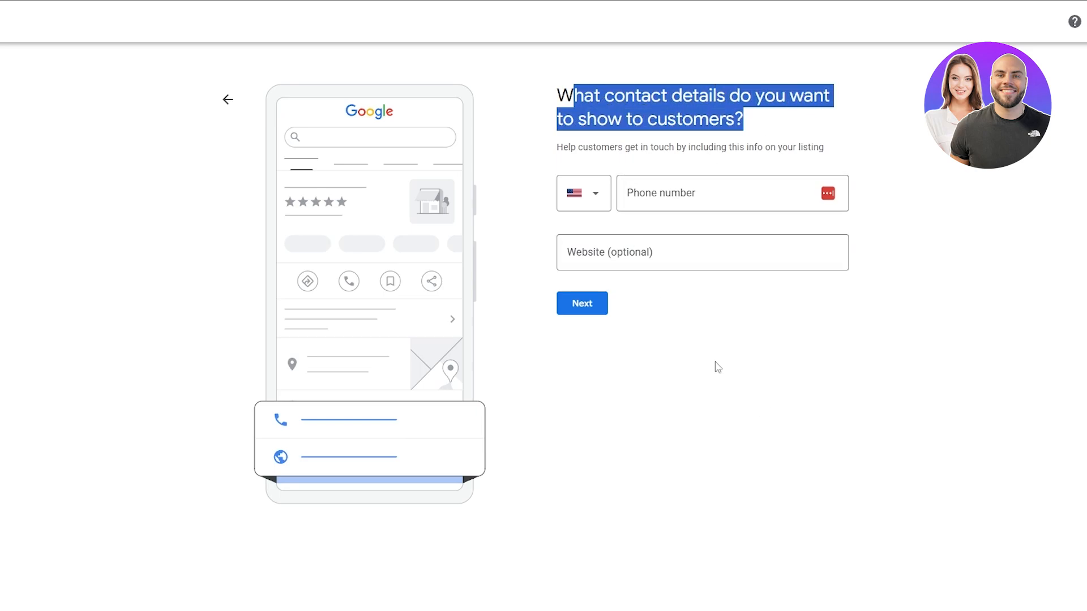
pyautogui.click(728, 197)
pyautogui.hotkey('ctrl', 'v')
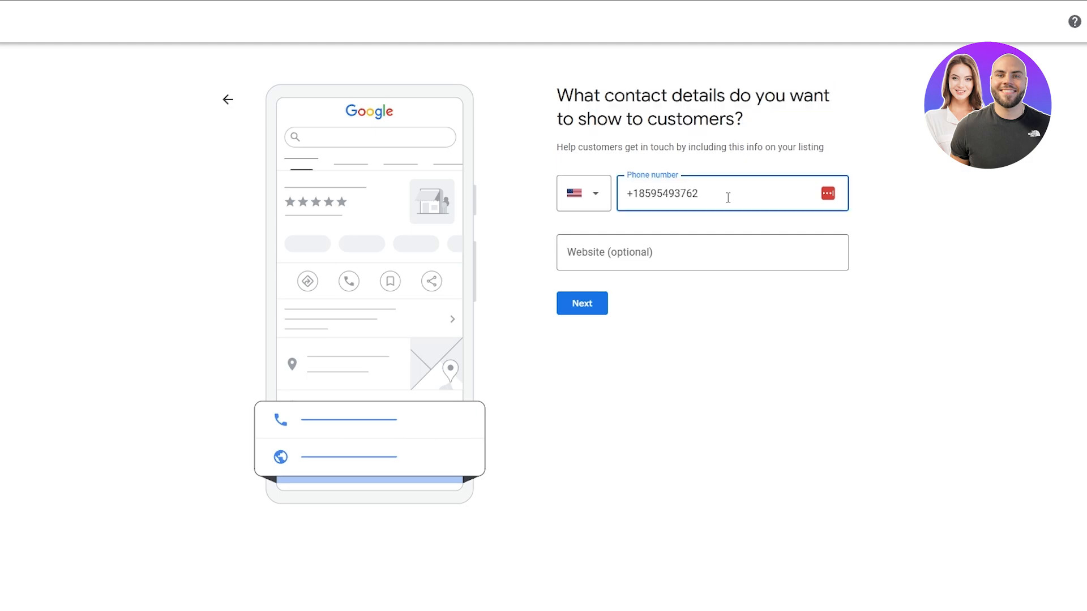
pyautogui.click(817, 376)
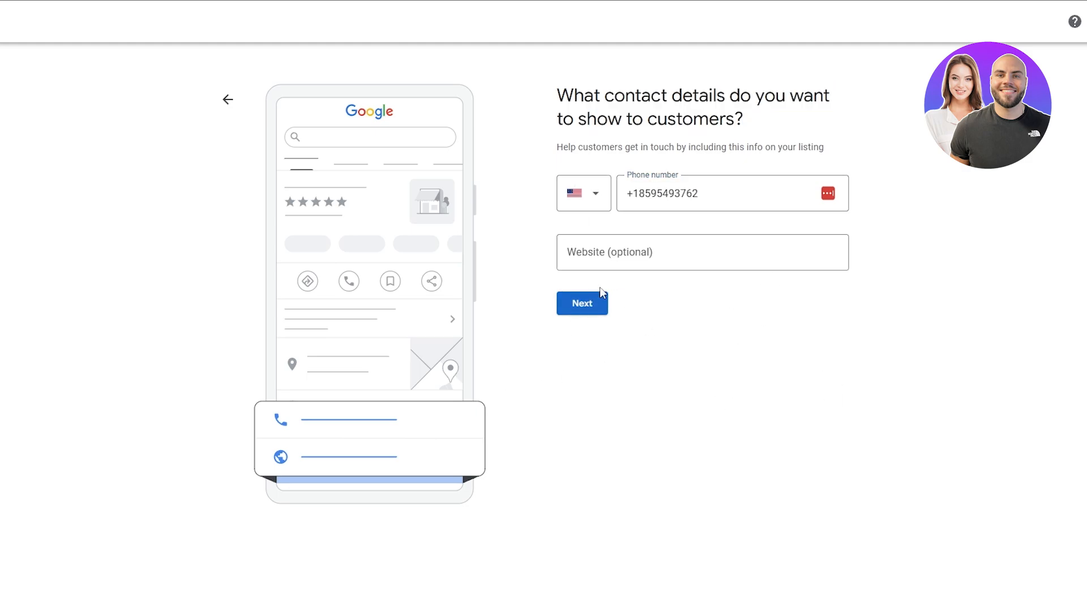
pyautogui.click(584, 304)
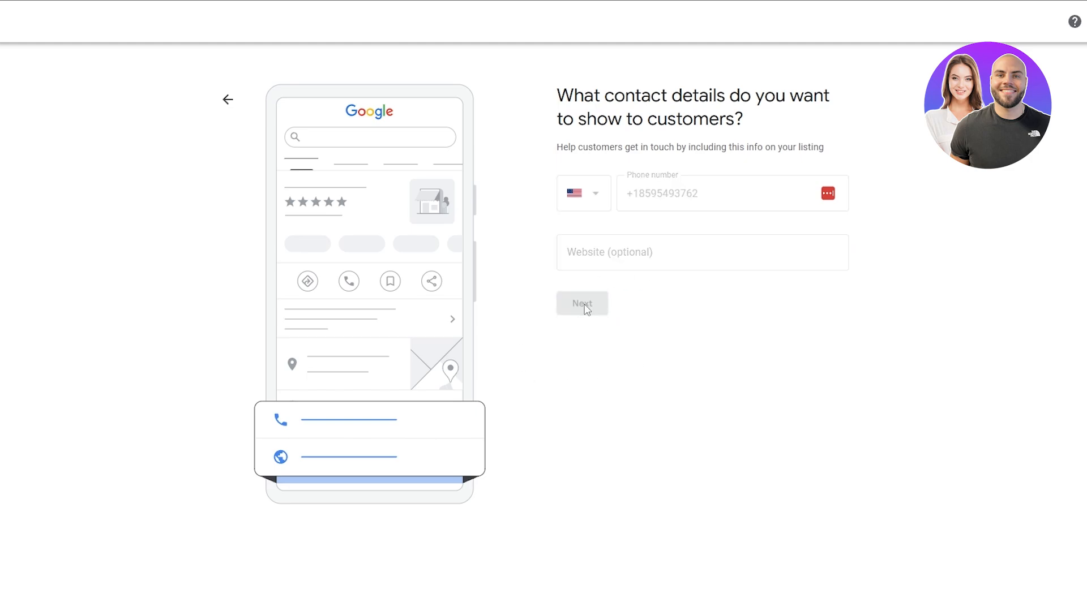
# Choose Yes for alerts, notifications and tips about managing the business and continue
pyautogui.moveTo(554, 100); pyautogui.dragTo(861, 94)
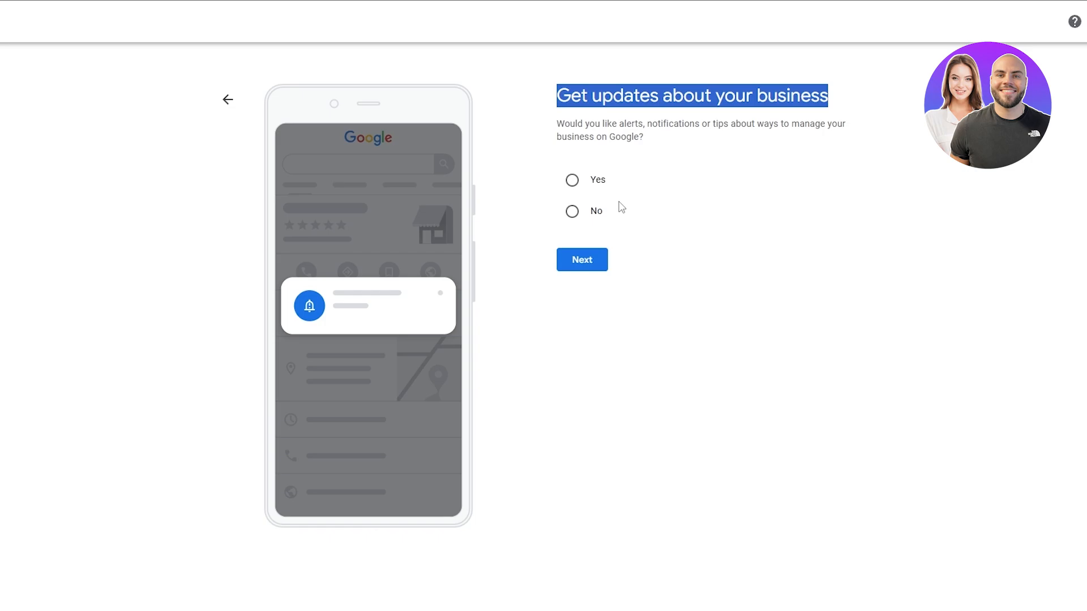
pyautogui.click(593, 180)
pyautogui.click(581, 264)
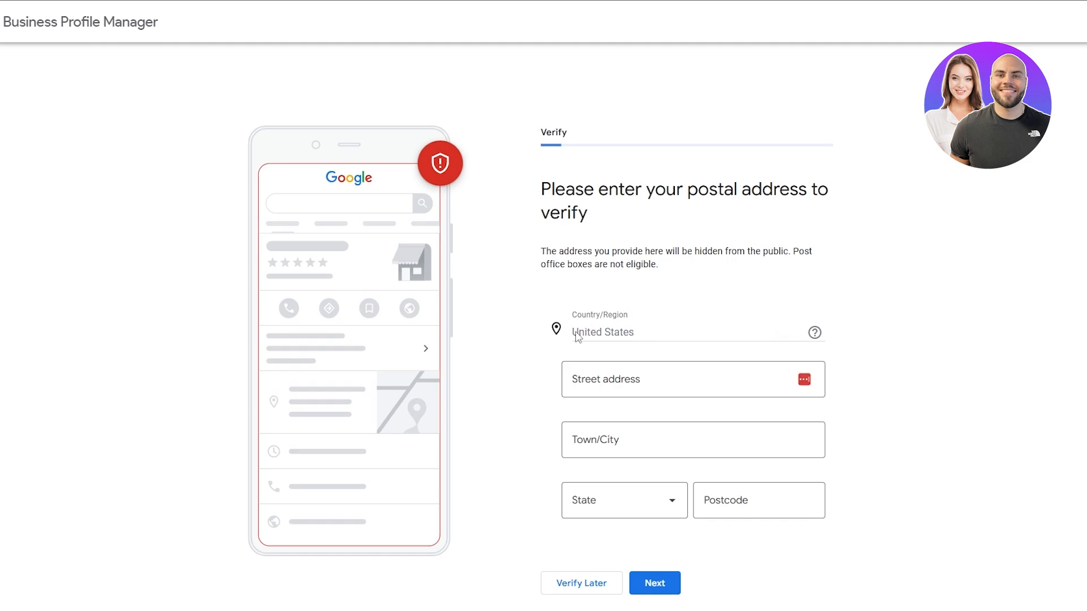
# Postpone the postal address verification with Verify Later
pyautogui.moveTo(575, 333); pyautogui.dragTo(623, 347)
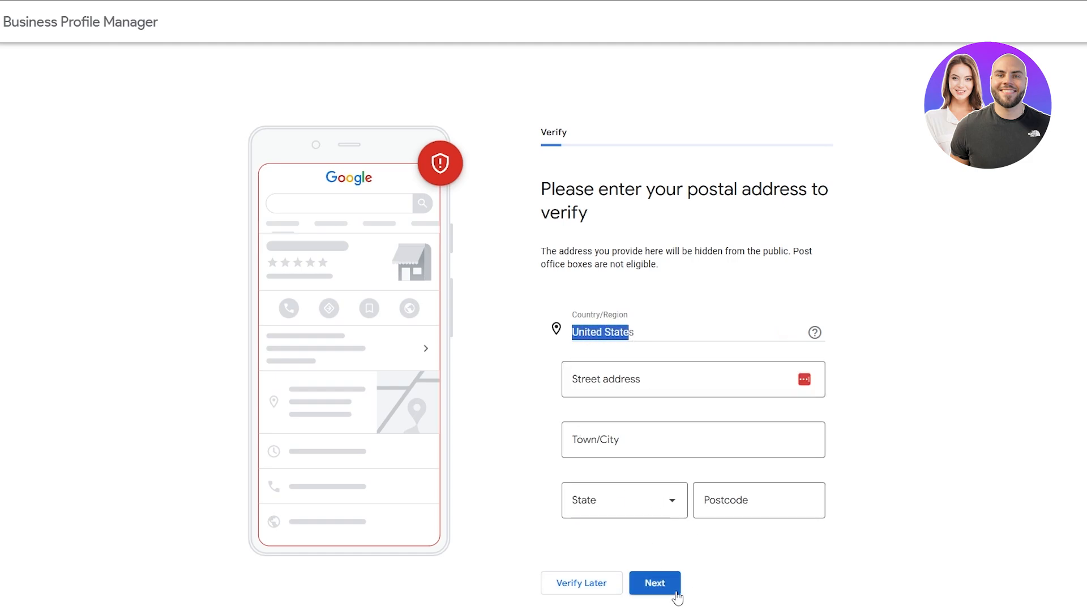
pyautogui.click(615, 145)
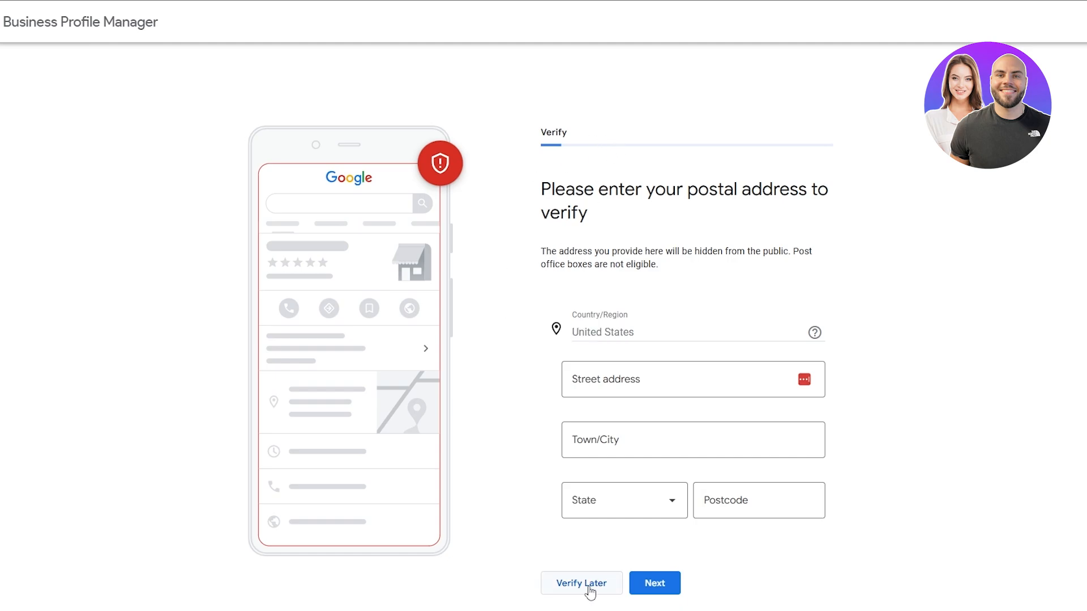
pyautogui.click(562, 588)
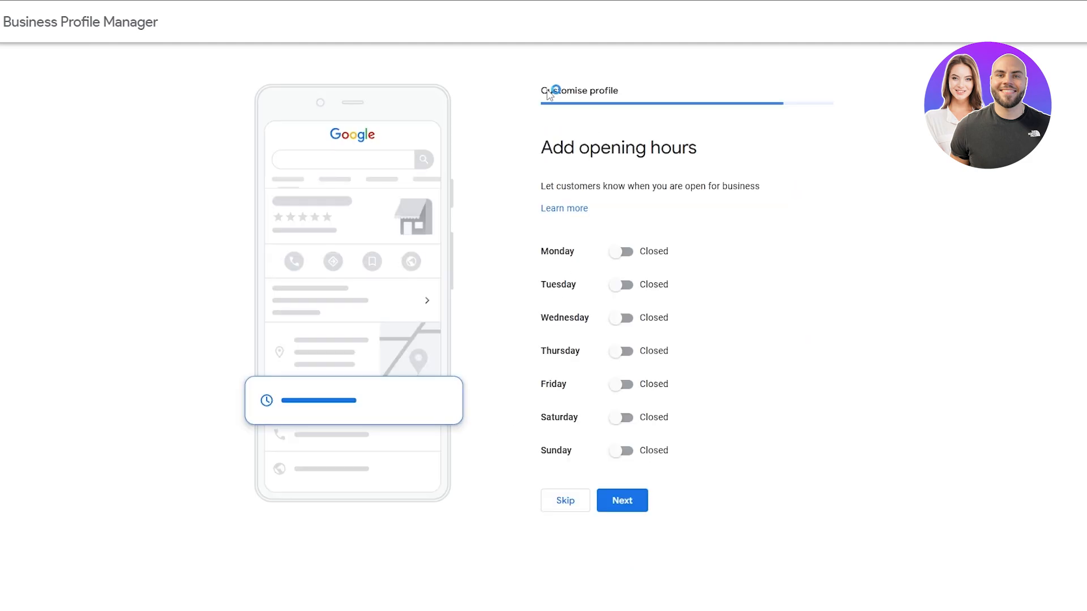
# Mark every day from Monday to Sunday as open in the opening hours
pyautogui.moveTo(547, 91); pyautogui.dragTo(623, 91)
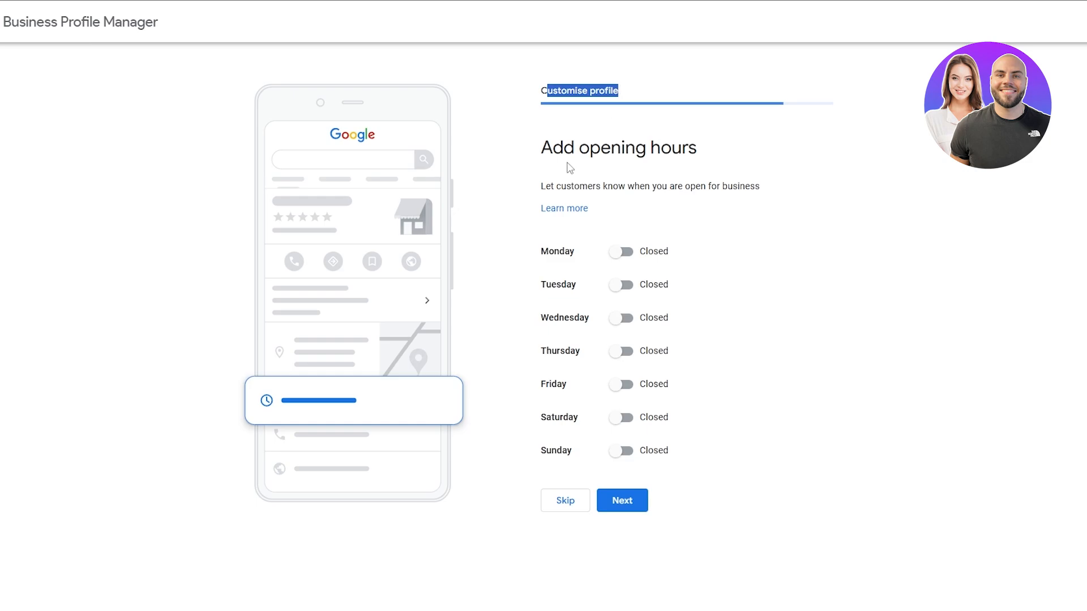
pyautogui.moveTo(540, 152); pyautogui.dragTo(708, 163)
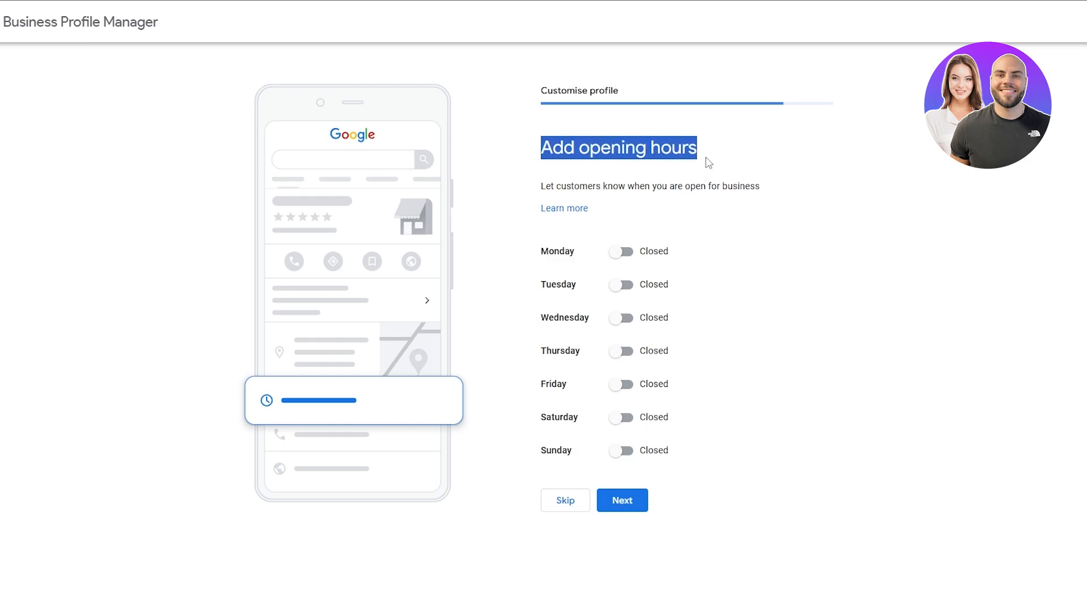
pyautogui.moveTo(547, 185); pyautogui.dragTo(741, 187)
pyautogui.click(773, 210)
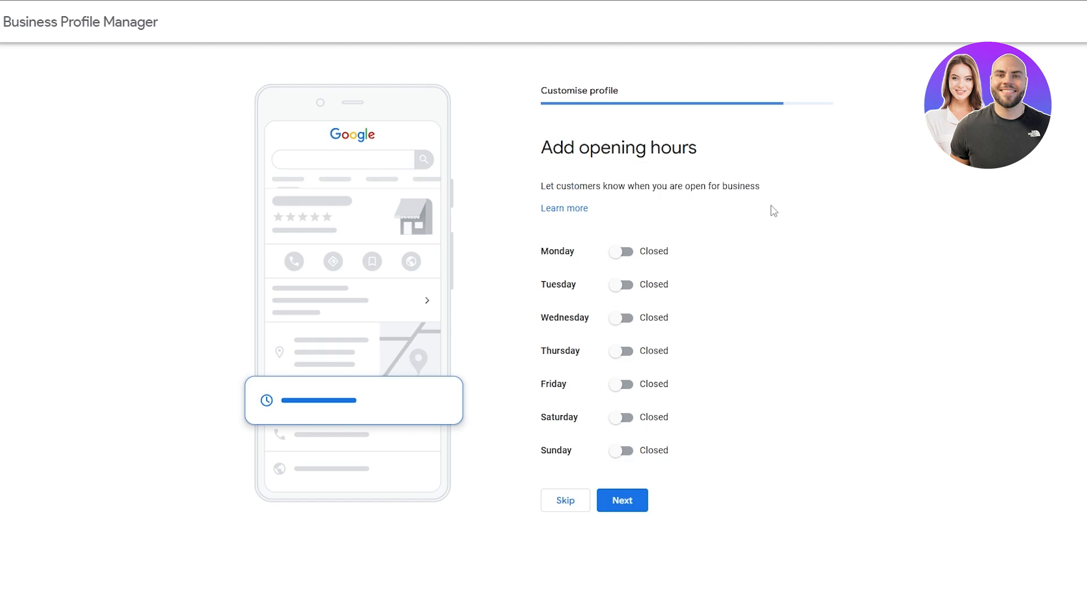
pyautogui.click(620, 251)
pyautogui.click(620, 305)
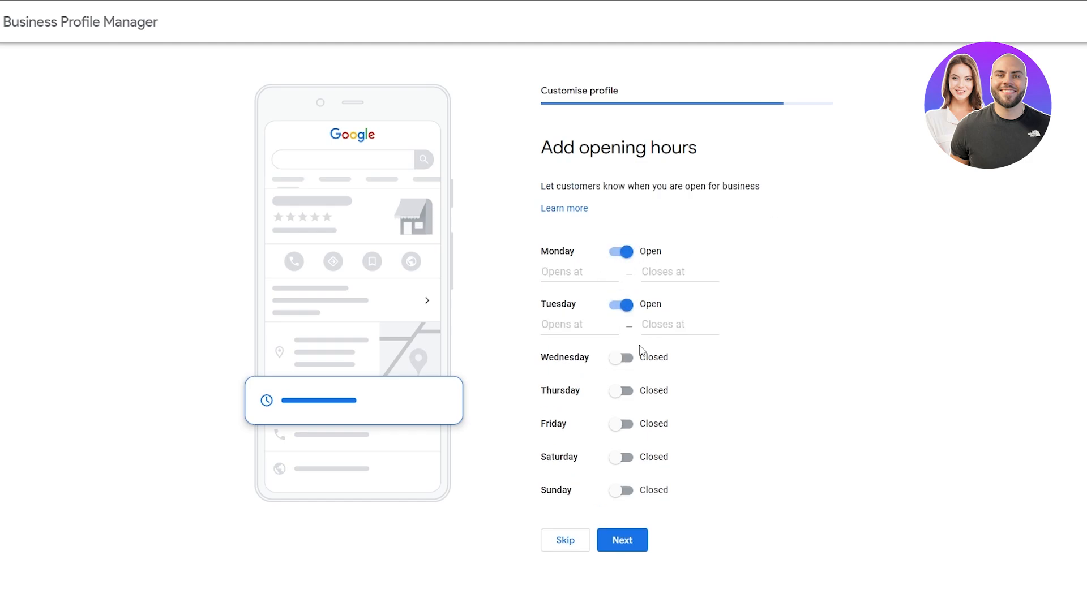
pyautogui.click(621, 357)
pyautogui.click(618, 409)
pyautogui.click(618, 463)
pyautogui.click(618, 515)
pyautogui.click(618, 569)
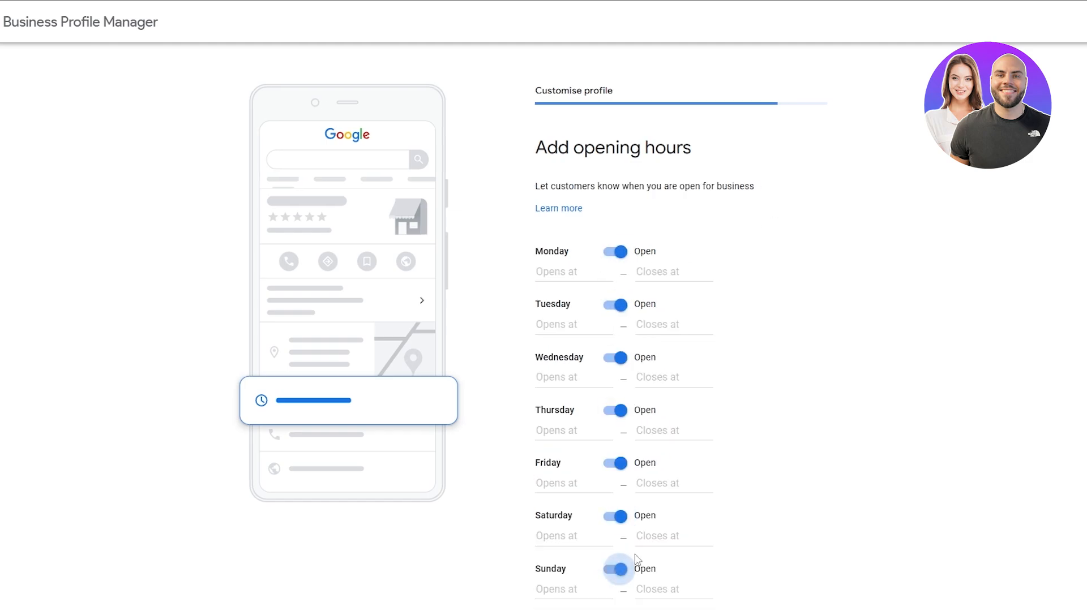
# Set Monday's opening time to 10:00
pyautogui.click(569, 272)
pyautogui.scroll(-10, 594, 345)
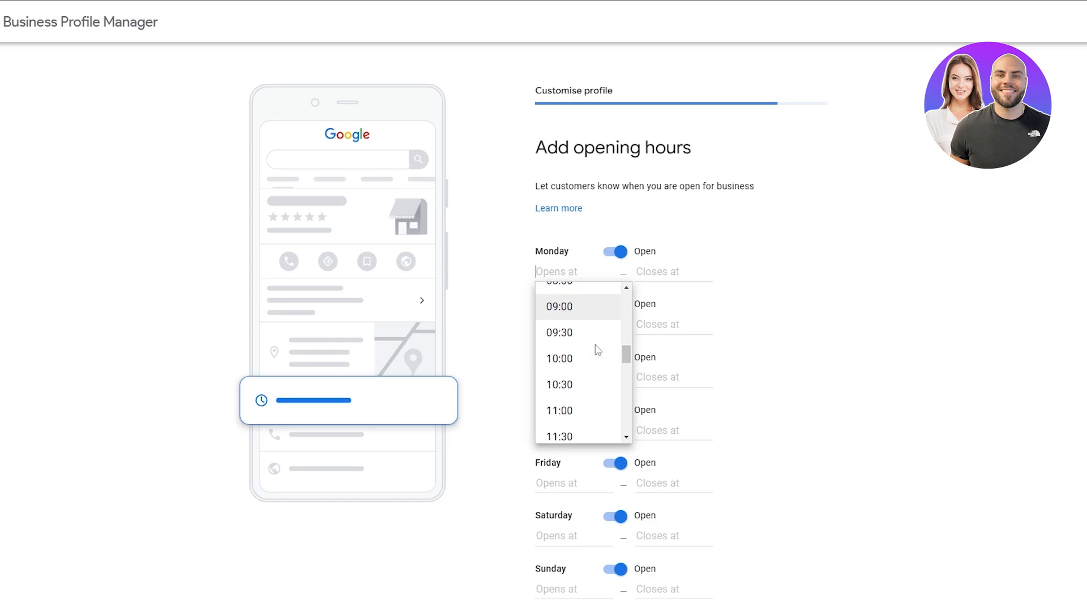
pyautogui.scroll(8, 613, 370)
pyautogui.scroll(3, 612, 377)
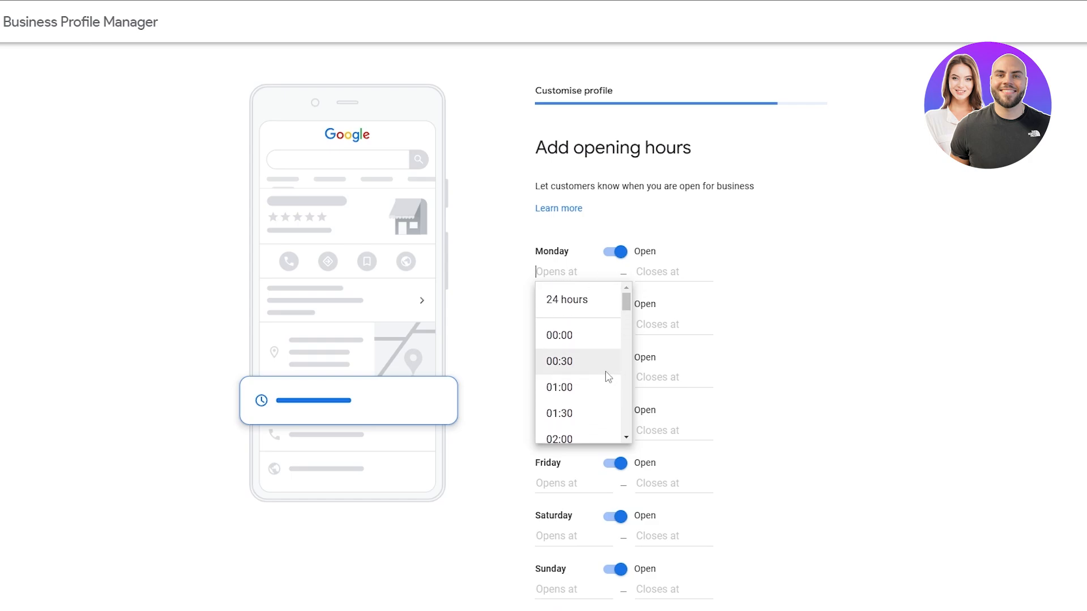
pyautogui.scroll(-6, 607, 377)
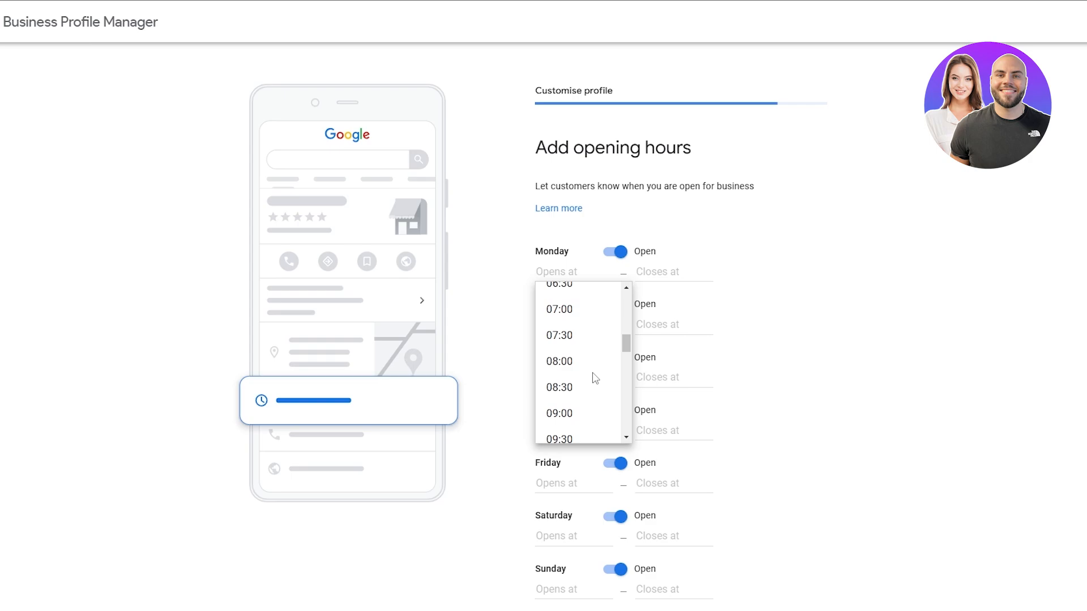
pyautogui.scroll(-3, 595, 378)
pyautogui.click(576, 336)
# Set the opening time for Tuesday and Wednesday to 10:00
pyautogui.click(575, 324)
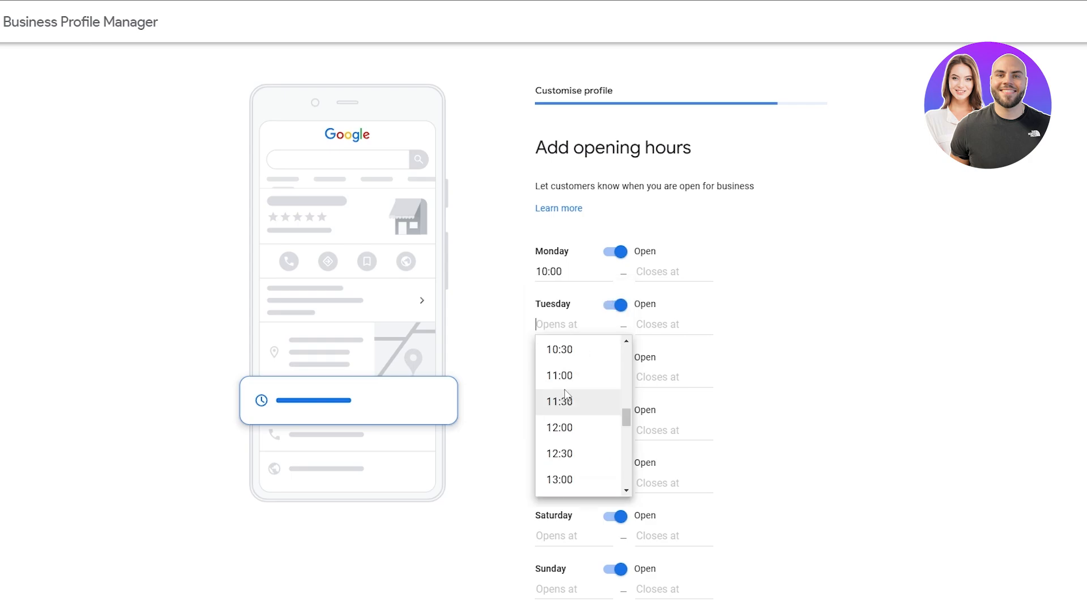
pyautogui.scroll(1, 571, 380)
pyautogui.scroll(-1, 571, 384)
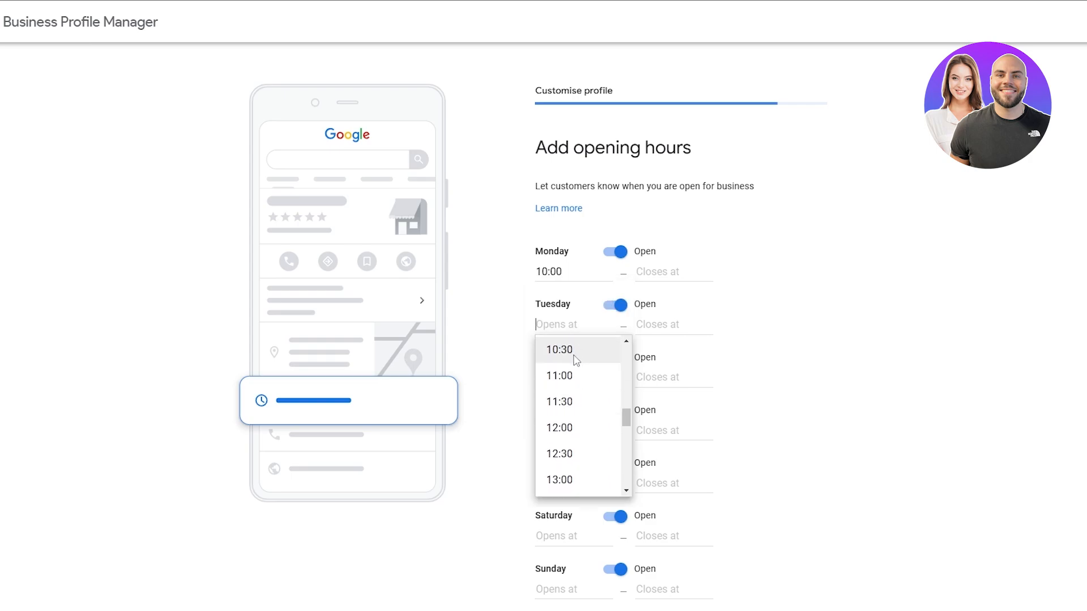
pyautogui.scroll(2, 583, 390)
pyautogui.click(586, 393)
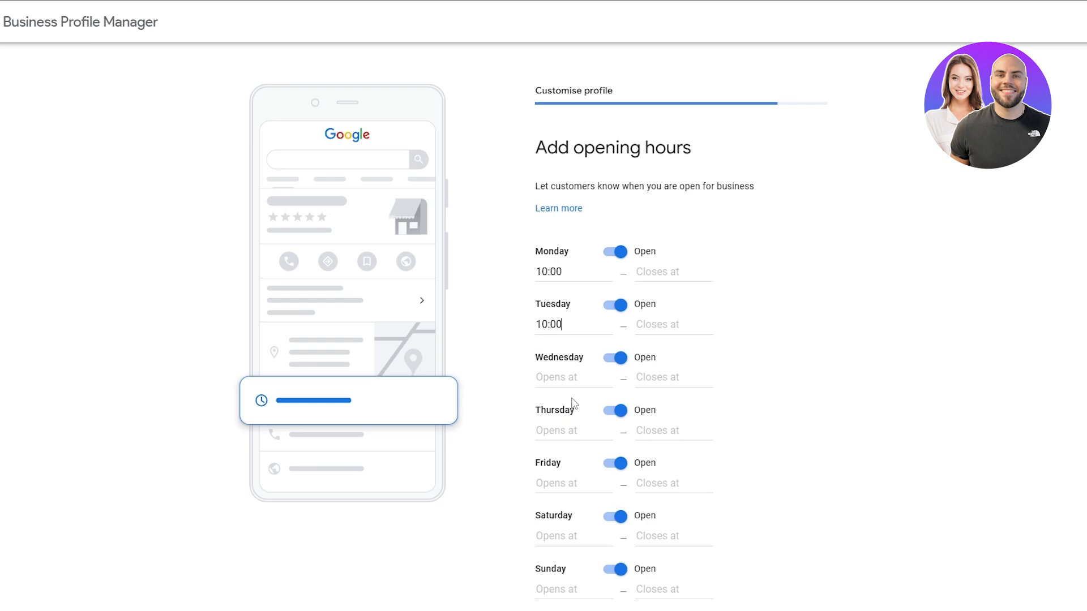
pyautogui.click(567, 369)
pyautogui.scroll(-5, 588, 499)
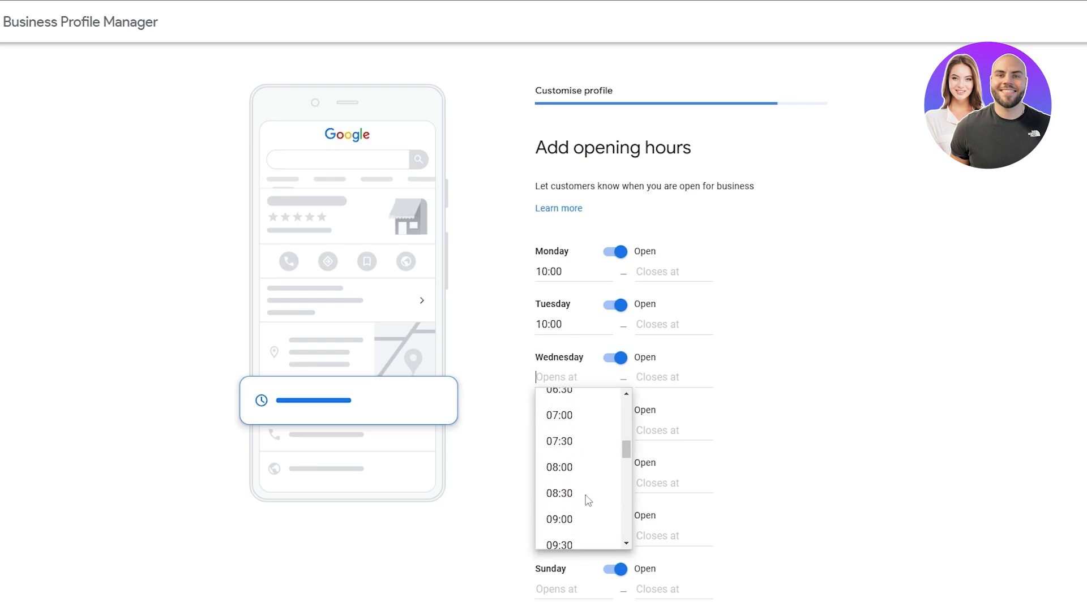
pyautogui.scroll(-2, 587, 502)
pyautogui.click(584, 509)
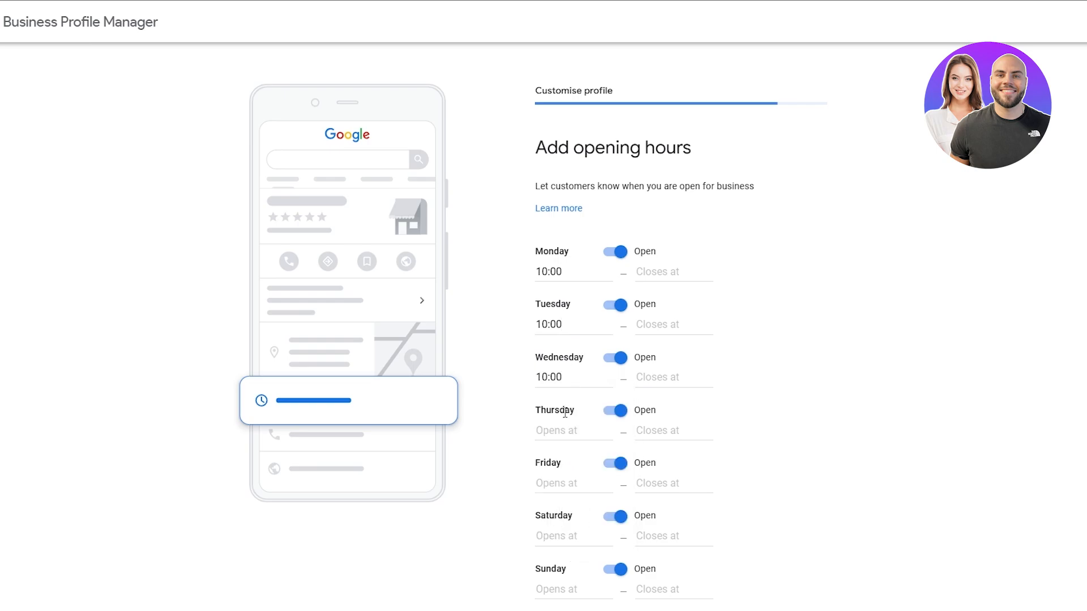
# Set the opening time for Thursday and Friday to 10:00
pyautogui.click(565, 429)
pyautogui.scroll(-3, 582, 521)
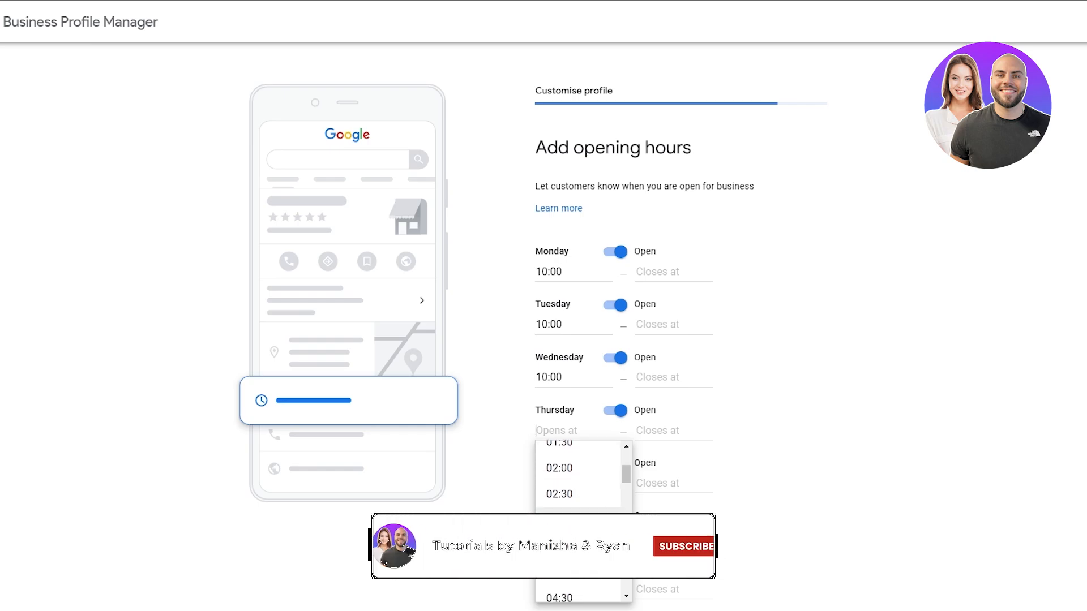
pyautogui.scroll(-5, 582, 521)
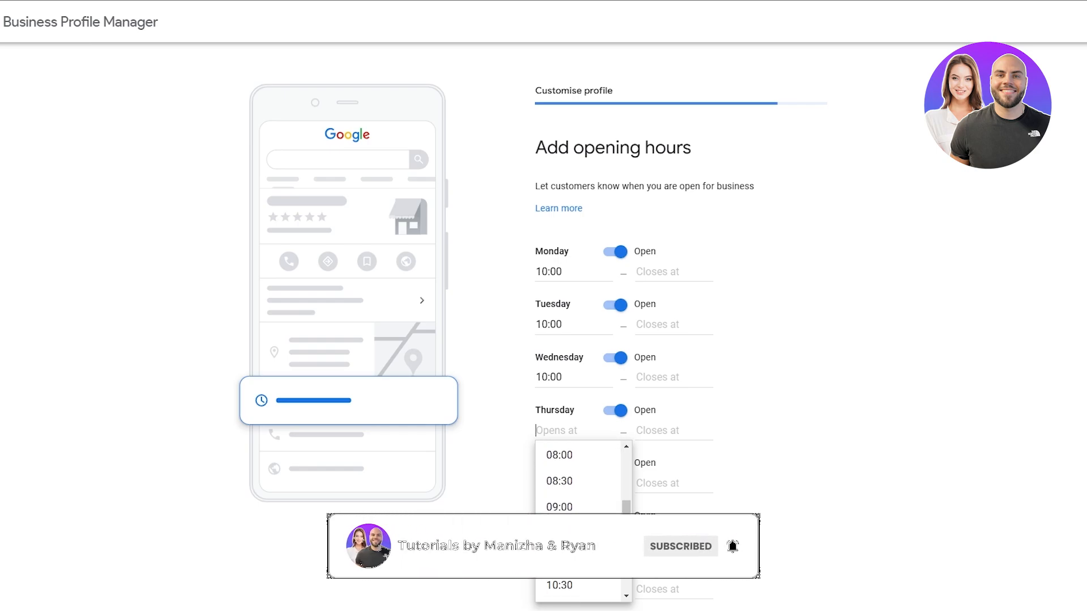
pyautogui.click(583, 558)
pyautogui.scroll(-2, 575, 418)
pyautogui.click(562, 401)
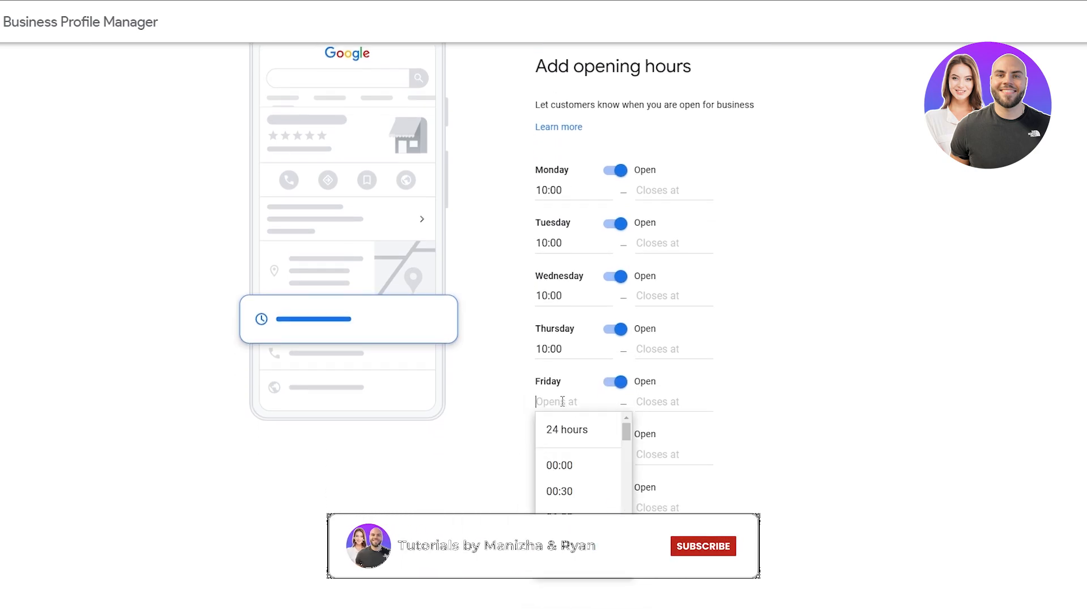
pyautogui.scroll(-5, 589, 481)
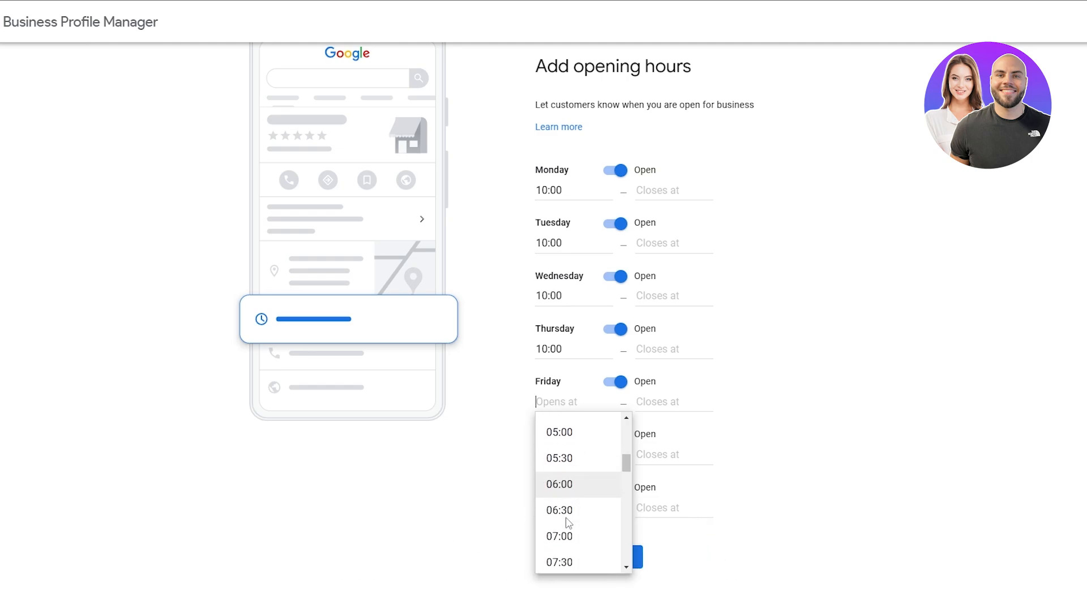
pyautogui.scroll(-3, 569, 526)
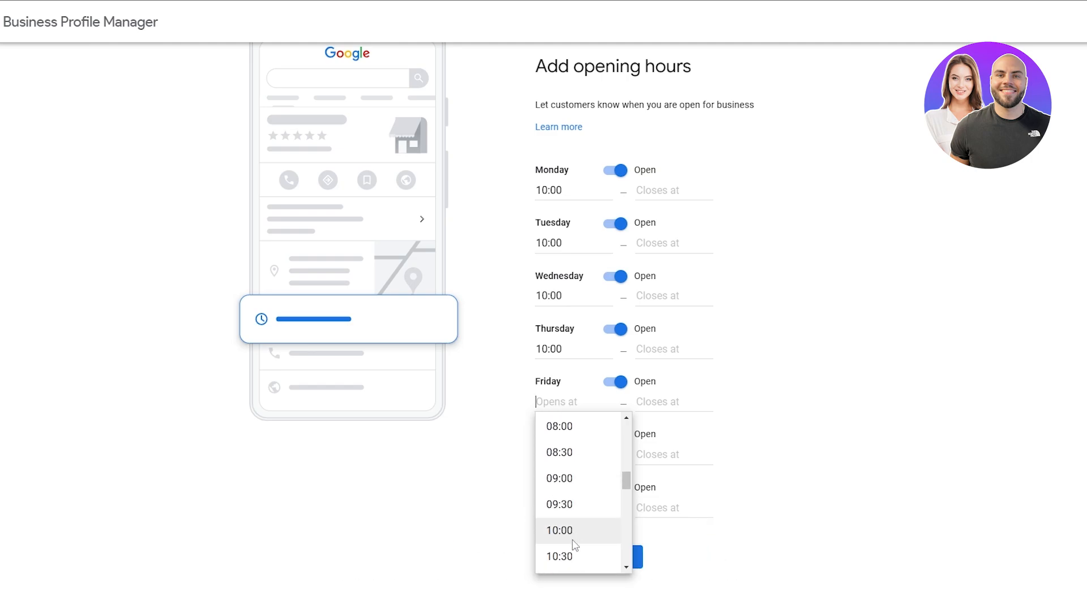
pyautogui.click(573, 542)
# Set the opening time for Saturday and Sunday to 10:00
pyautogui.click(572, 470)
pyautogui.scroll(-7, 572, 538)
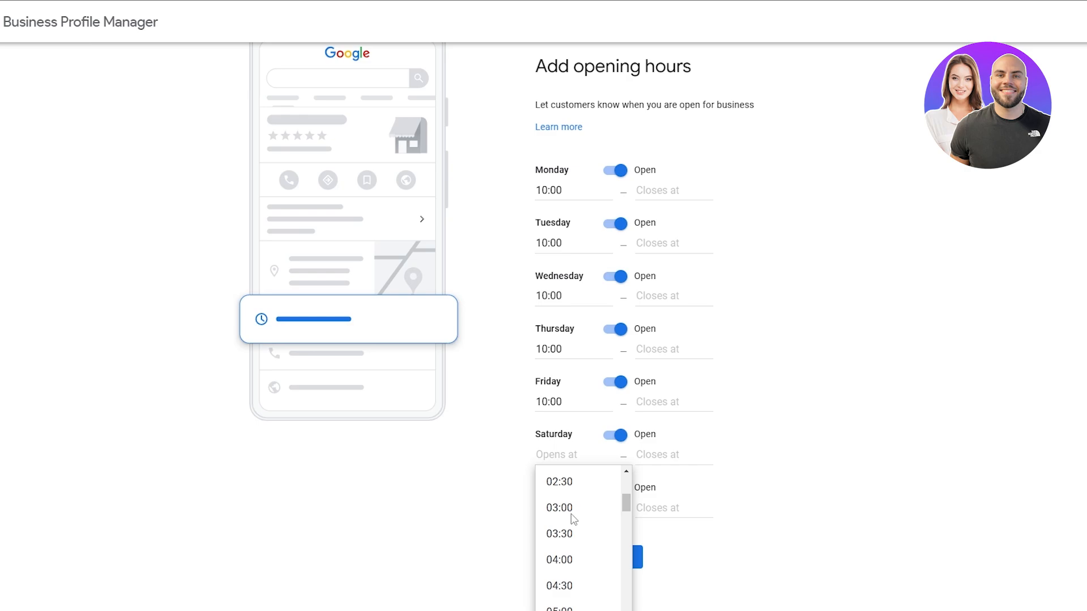
pyautogui.scroll(-3, 570, 544)
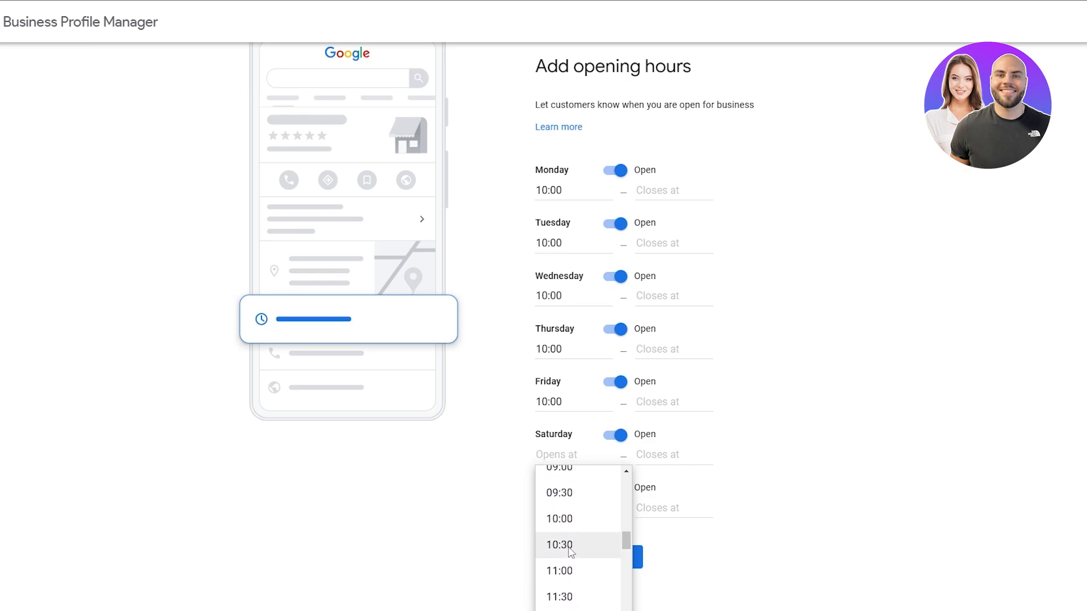
pyautogui.click(557, 516)
pyautogui.click(559, 508)
pyautogui.scroll(-10, 572, 561)
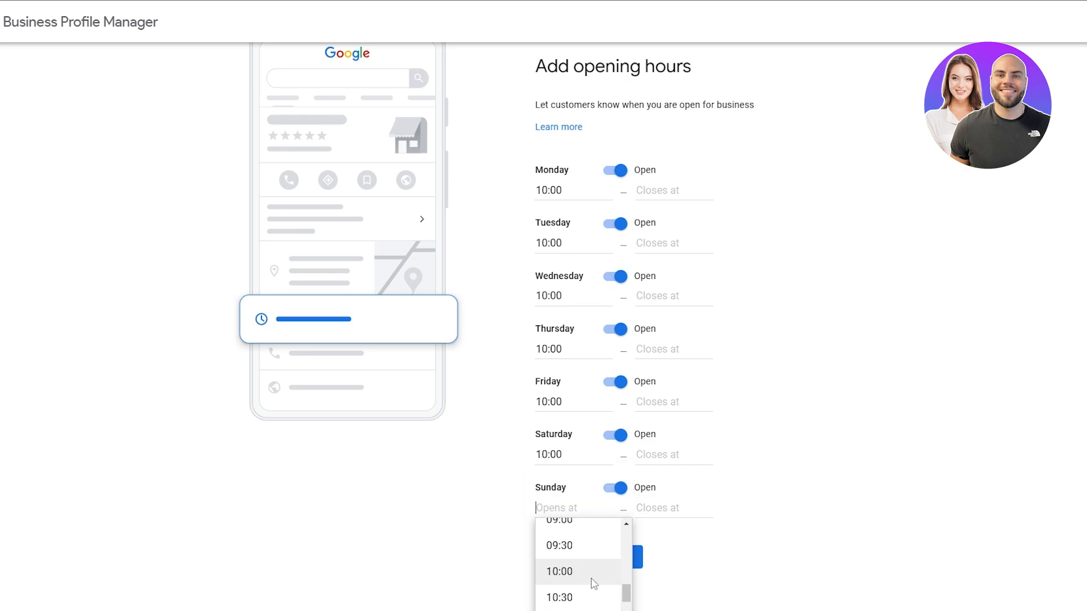
pyautogui.click(590, 576)
# Enter 22 as the closing time for Monday and Tuesday
pyautogui.click(660, 182)
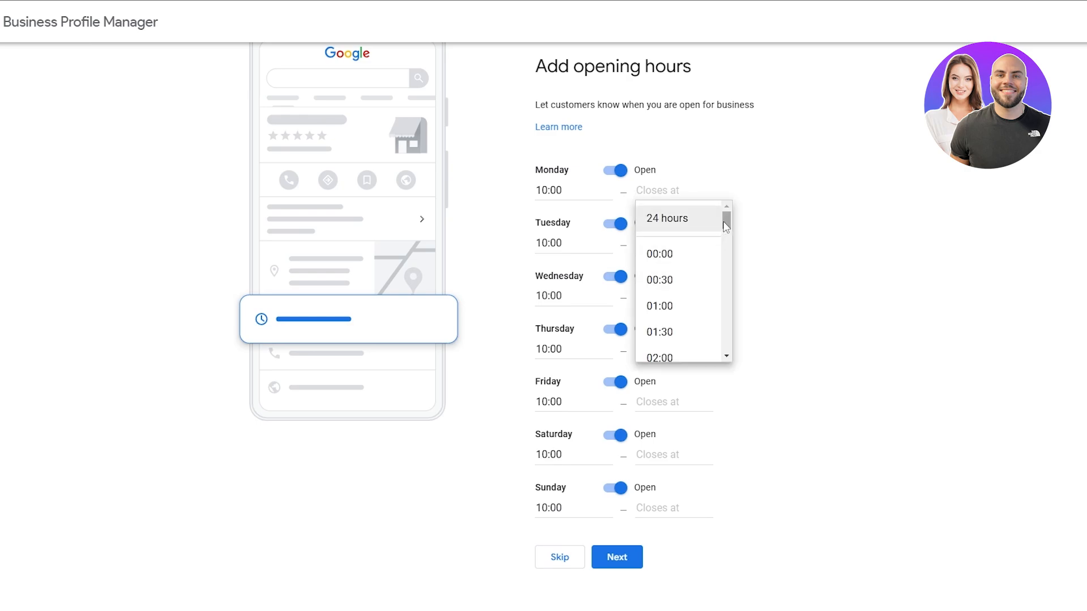
pyautogui.moveTo(727, 219); pyautogui.dragTo(759, 372)
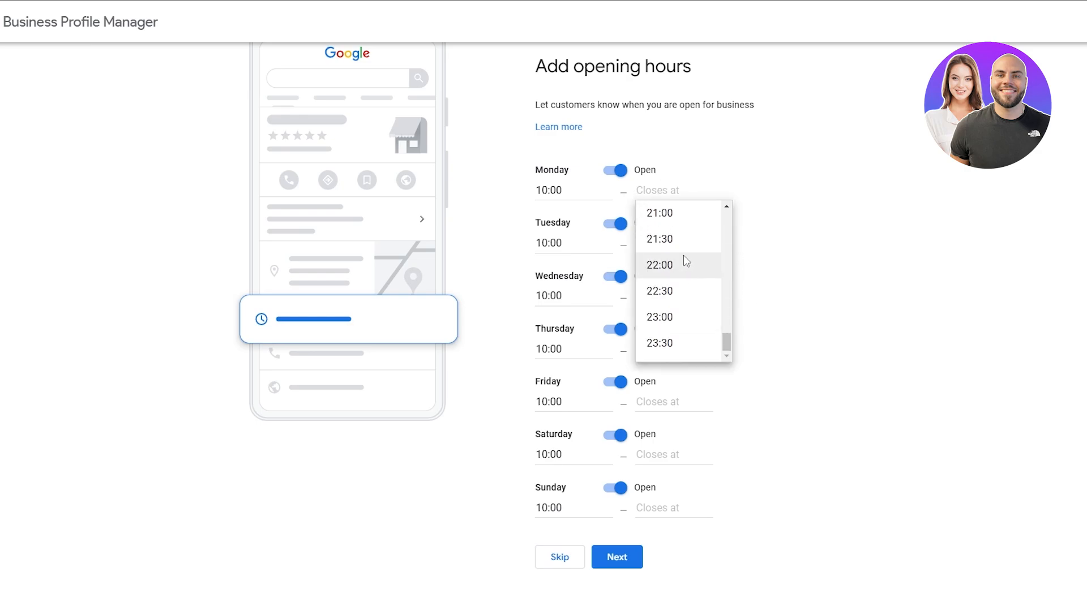
pyautogui.write('22')
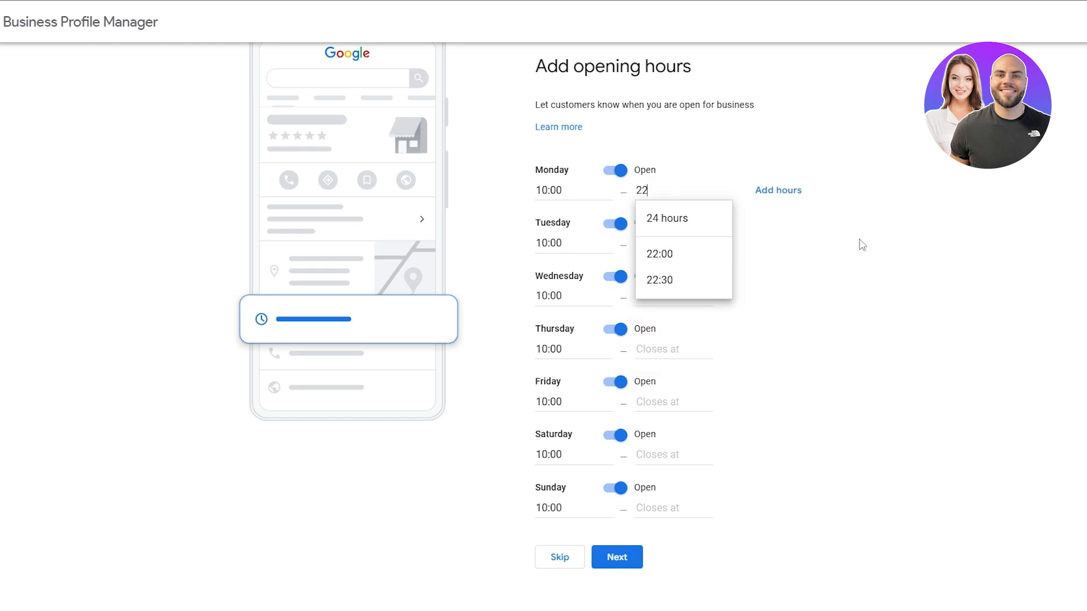
pyautogui.click(860, 244)
pyautogui.click(651, 241)
pyautogui.write('22')
pyautogui.click(869, 280)
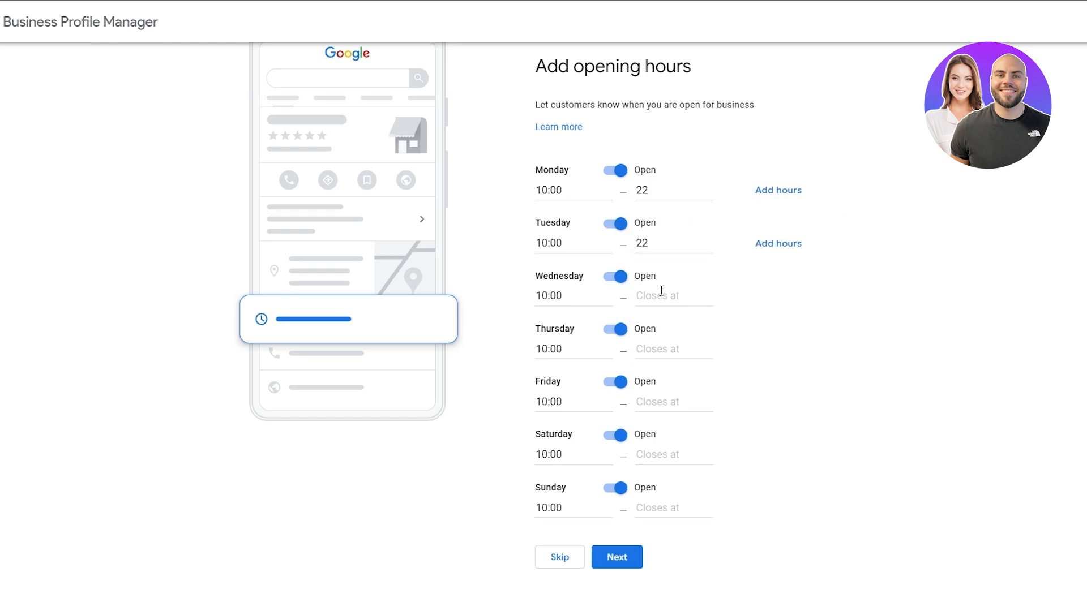
# Enter 22 as Wednesday's closing time and set Thursday's closing time to 22:00
pyautogui.click(651, 292)
pyautogui.write('22')
pyautogui.click(848, 333)
pyautogui.click(690, 344)
pyautogui.write('22')
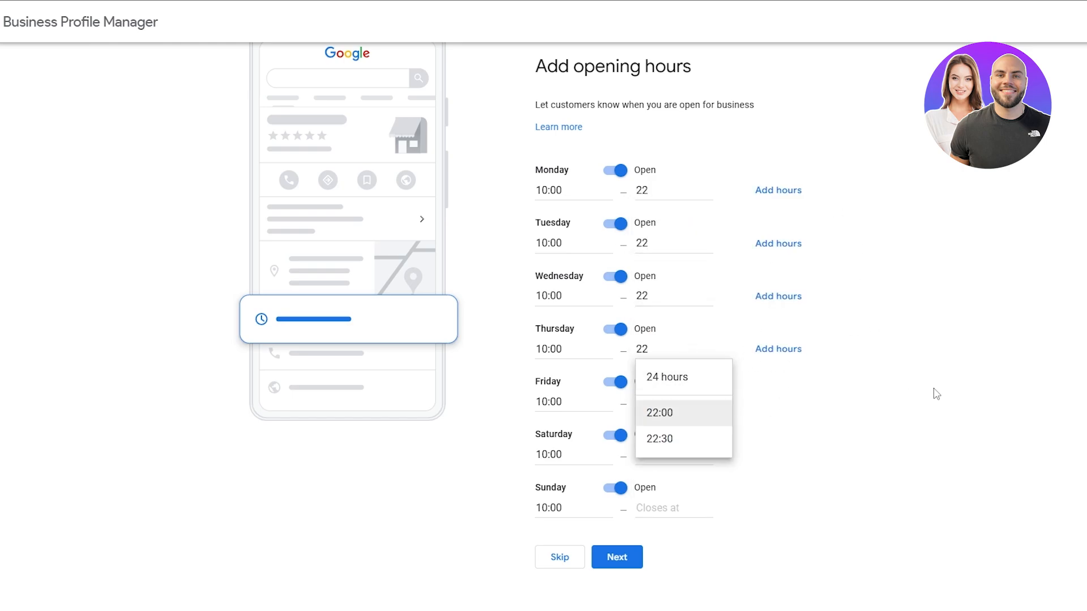
pyautogui.click(667, 410)
# Complete the closing times of Wednesday, Tuesday and Monday to the full value 22:00
pyautogui.click(656, 295)
pyautogui.click(670, 362)
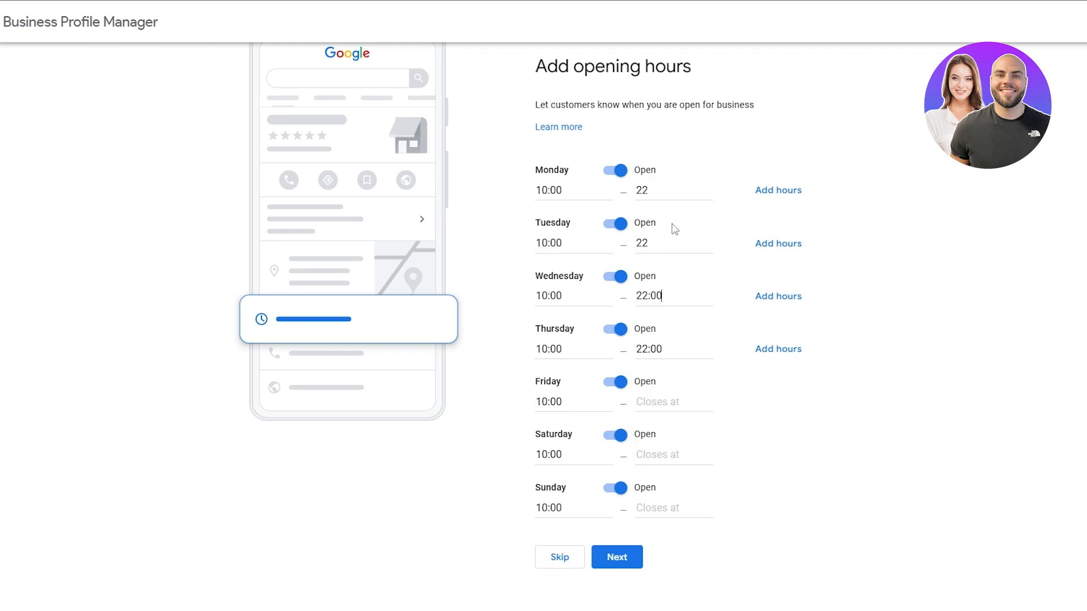
pyautogui.click(670, 243)
pyautogui.click(674, 312)
# Set Friday's closing time to 22:00
pyautogui.click(656, 402)
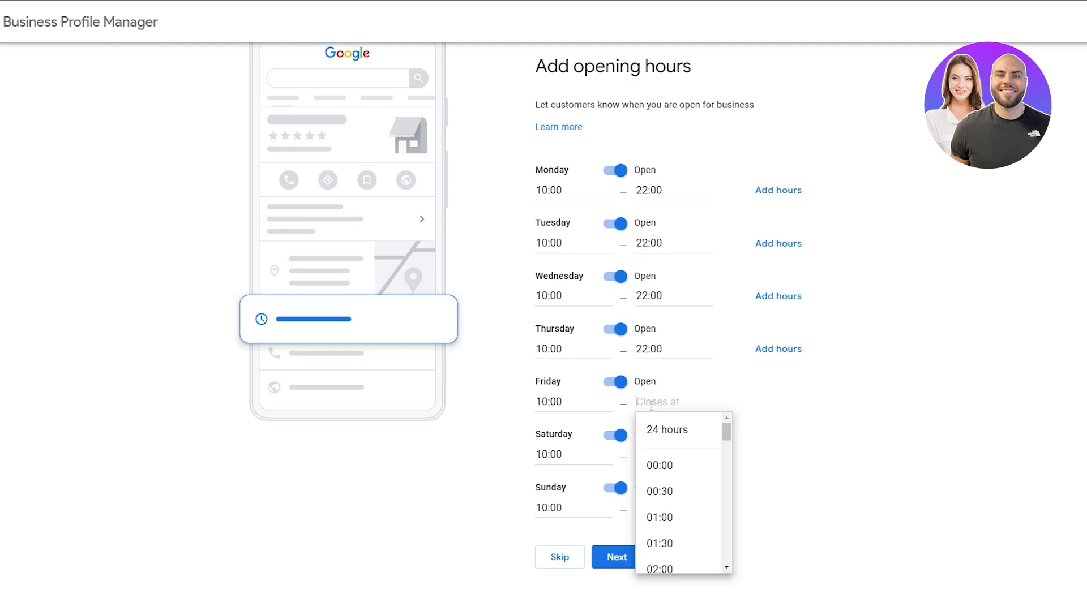
pyautogui.write('22')
pyautogui.click(679, 465)
# Set Saturday's opening hours to 24 hours
pyautogui.click(659, 455)
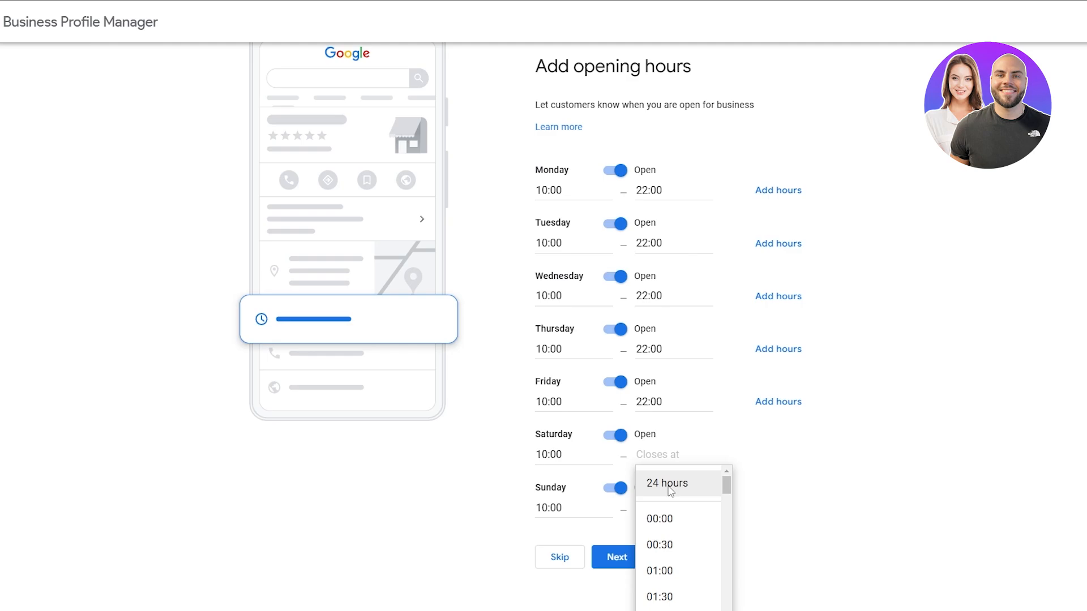
pyautogui.write('22')
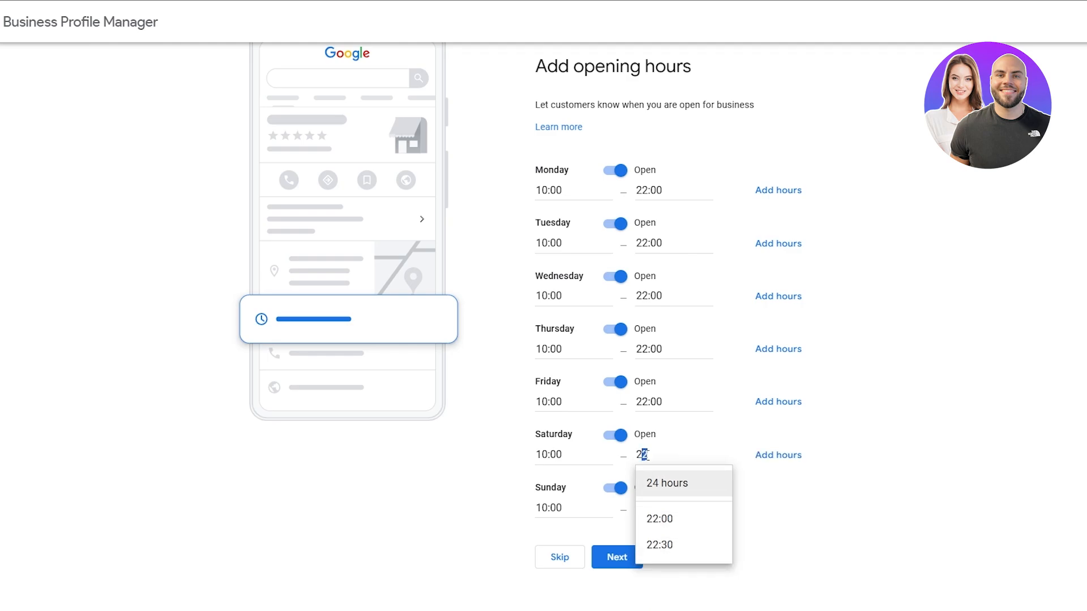
pyautogui.write('4')
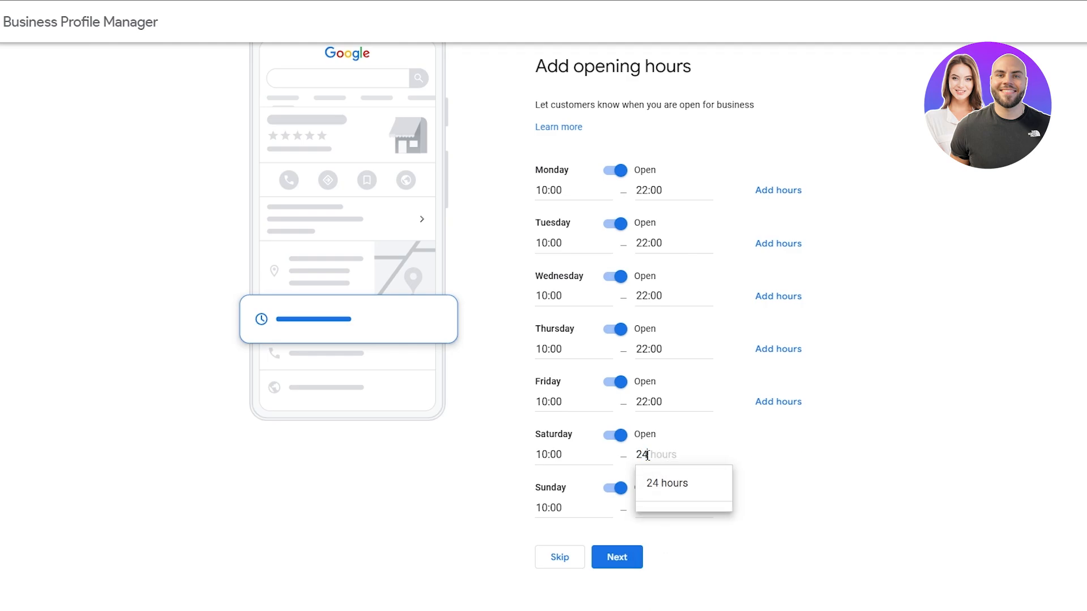
pyautogui.click(656, 481)
pyautogui.click(665, 498)
# Change Saturday's opening entry to "23 hours" and set its closing time to 23:00
pyautogui.click(682, 452)
pyautogui.doubleClick(682, 452)
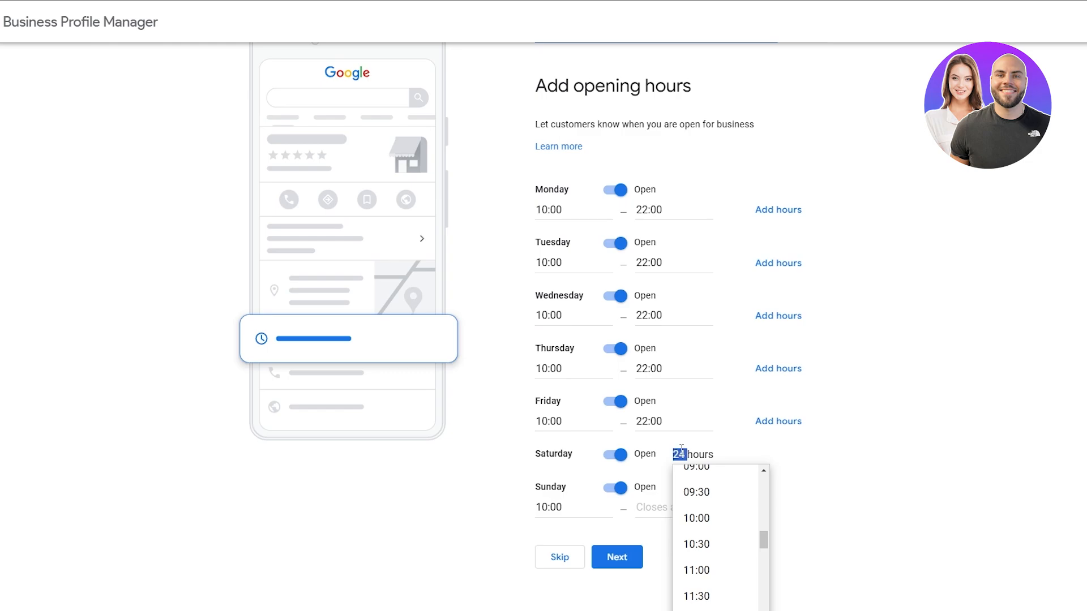
pyautogui.click(683, 451)
pyautogui.write('3')
pyautogui.click(683, 468)
pyautogui.write('23')
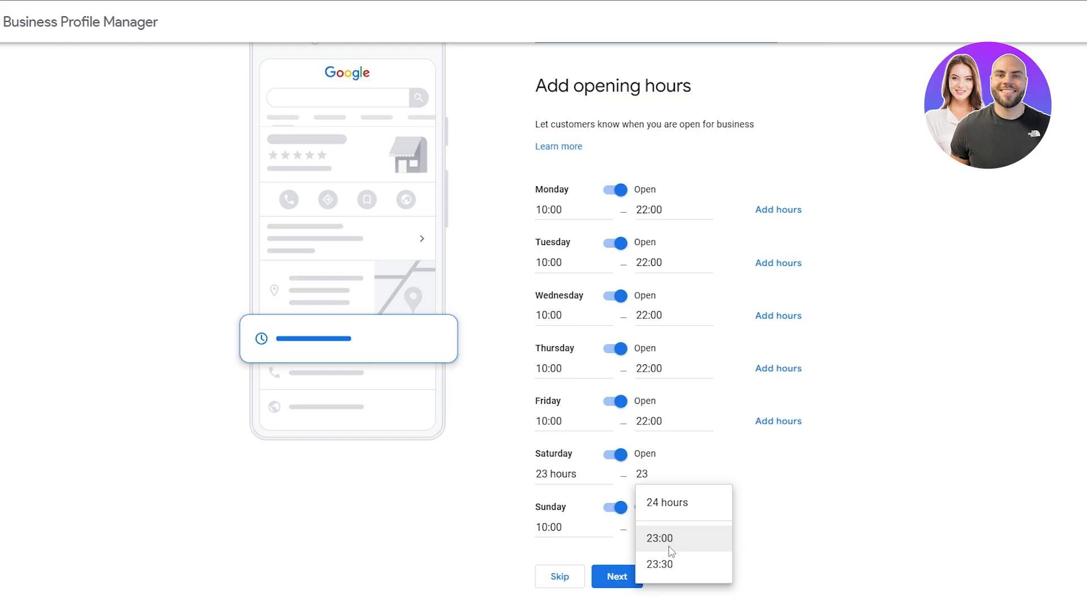
pyautogui.click(654, 539)
# Set Sunday's closing time to 23:00
pyautogui.click(655, 541)
pyautogui.write('23')
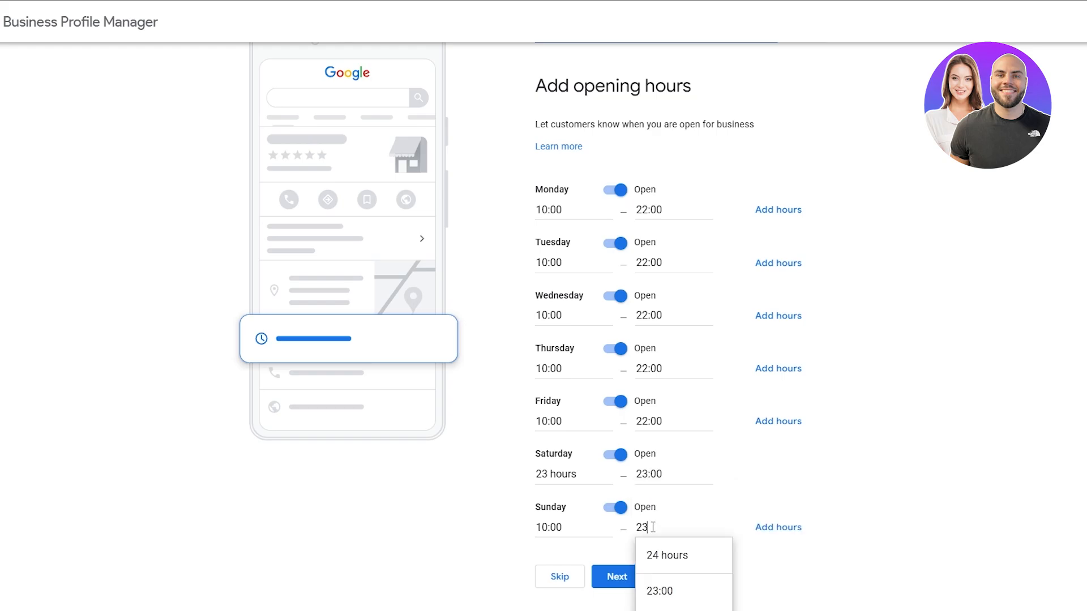
pyautogui.click(658, 587)
# Review the week's opening hours and try to submit them
pyautogui.scroll(-1, 953, 521)
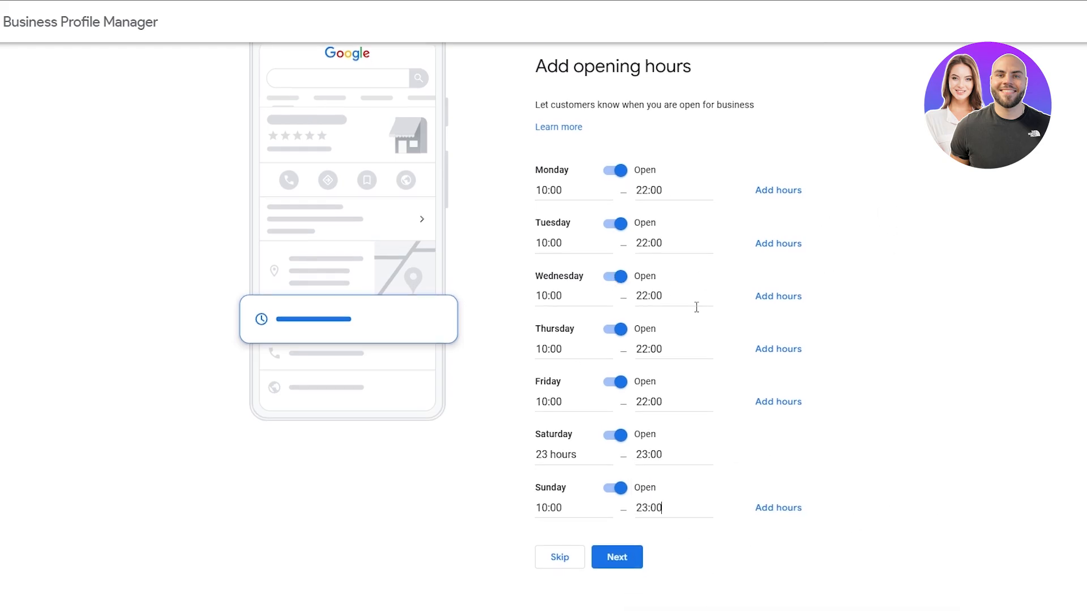
pyautogui.scroll(2, 552, 549)
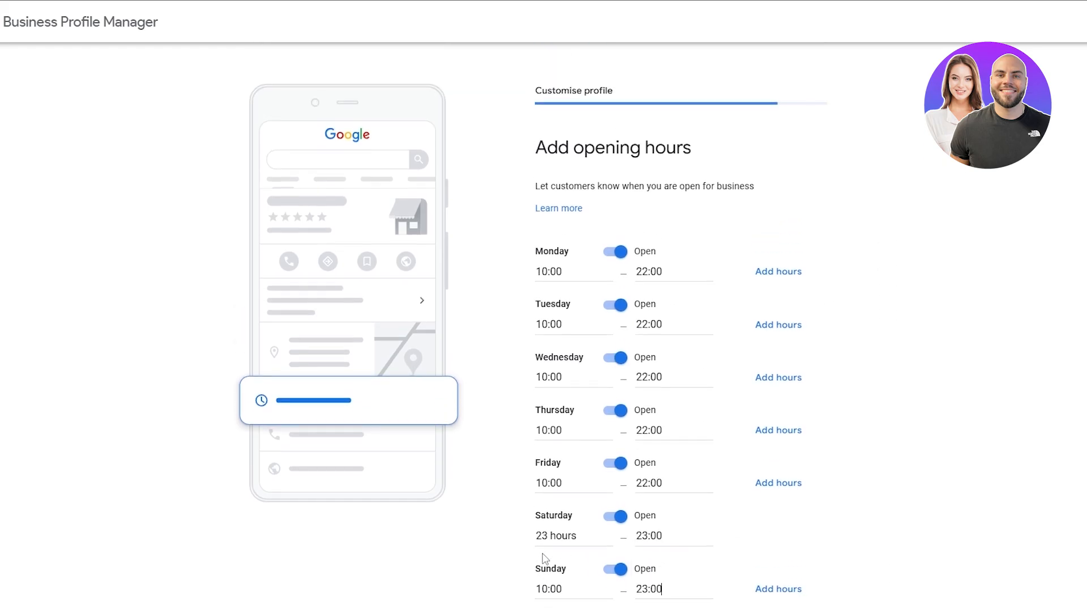
pyautogui.scroll(-2, 560, 561)
pyautogui.click(625, 558)
pyautogui.moveTo(534, 481); pyautogui.dragTo(678, 502)
pyautogui.click(678, 502)
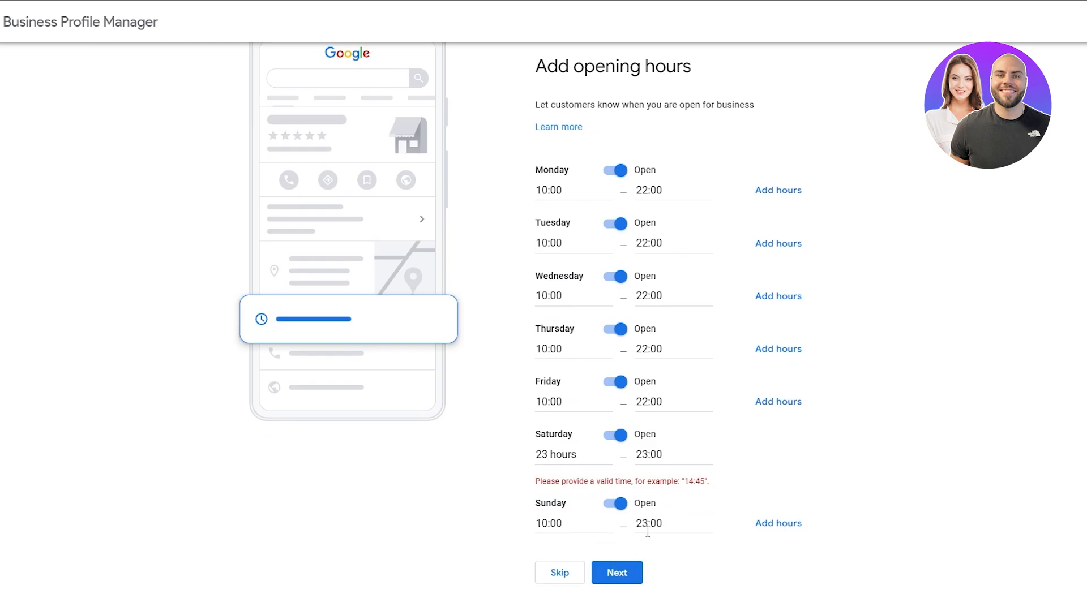
# Enter 21 as Sunday's closing time
pyautogui.click(573, 524)
pyautogui.click(742, 527)
pyautogui.click(685, 530)
pyautogui.click(656, 587)
pyautogui.click(629, 583)
pyautogui.click(707, 529)
pyautogui.write('21')
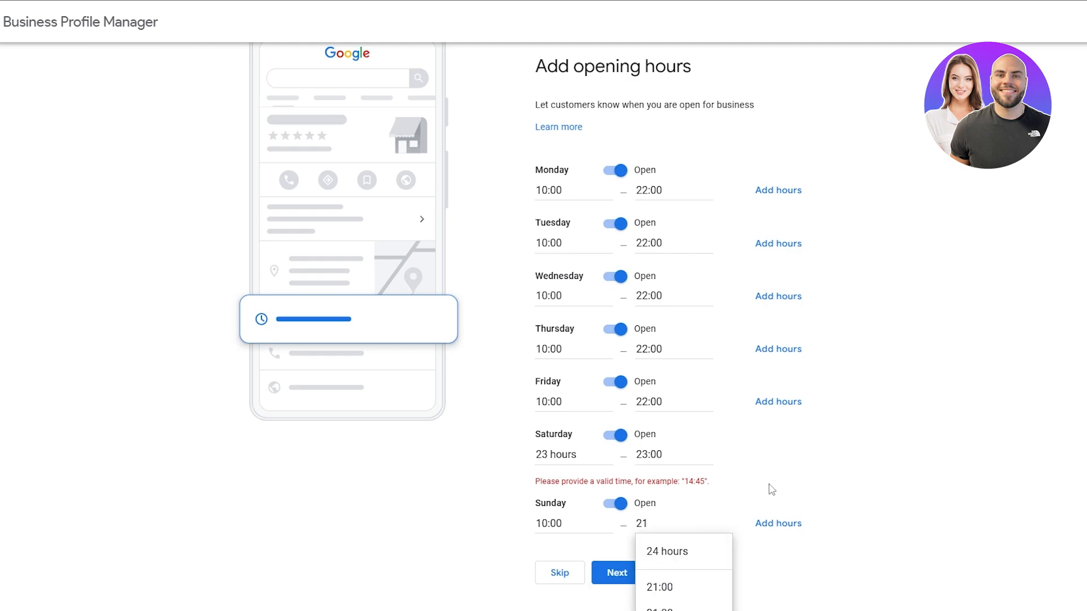
pyautogui.click(975, 399)
# Mark Sunday as closed and submit the opening hours
pyautogui.click(616, 504)
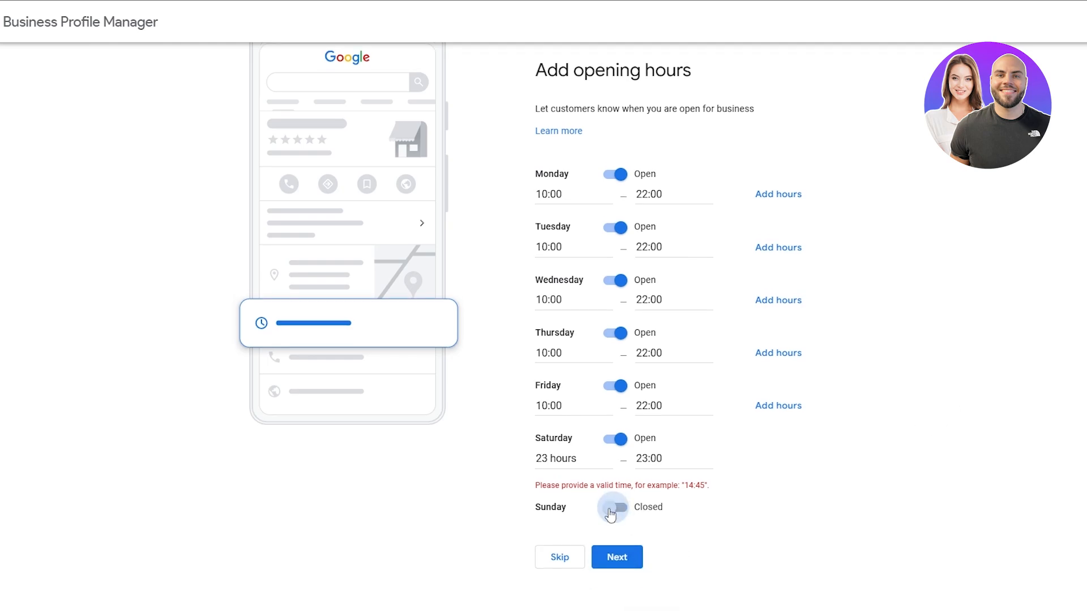
pyautogui.click(617, 557)
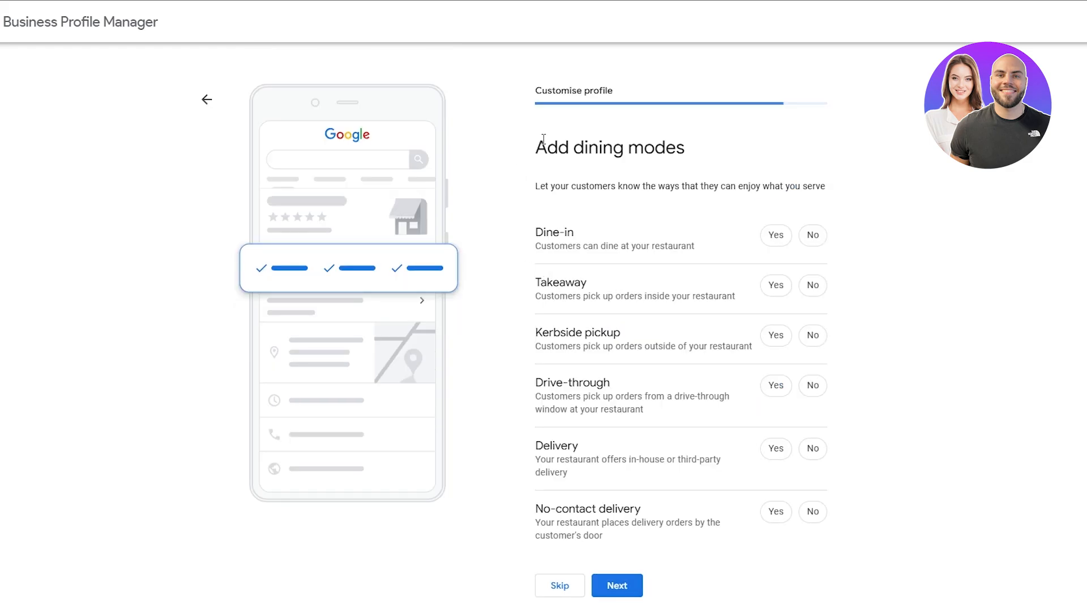
# Set the dining modes dine-in, takeaway and drive-through to No, and kerbside pickup and delivery to Yes
pyautogui.moveTo(542, 138); pyautogui.dragTo(764, 169)
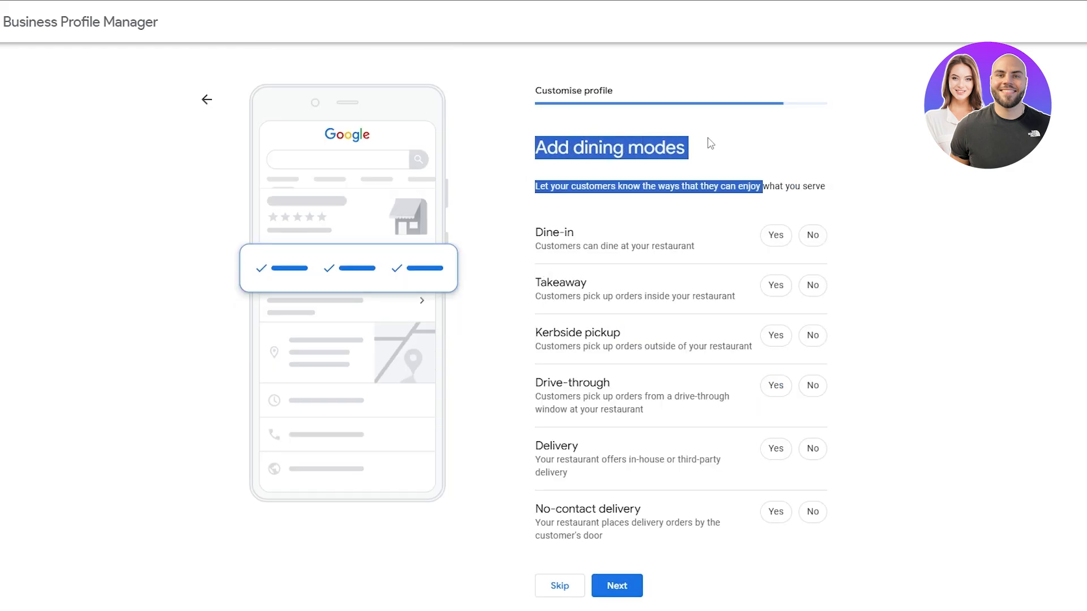
pyautogui.click(481, 154)
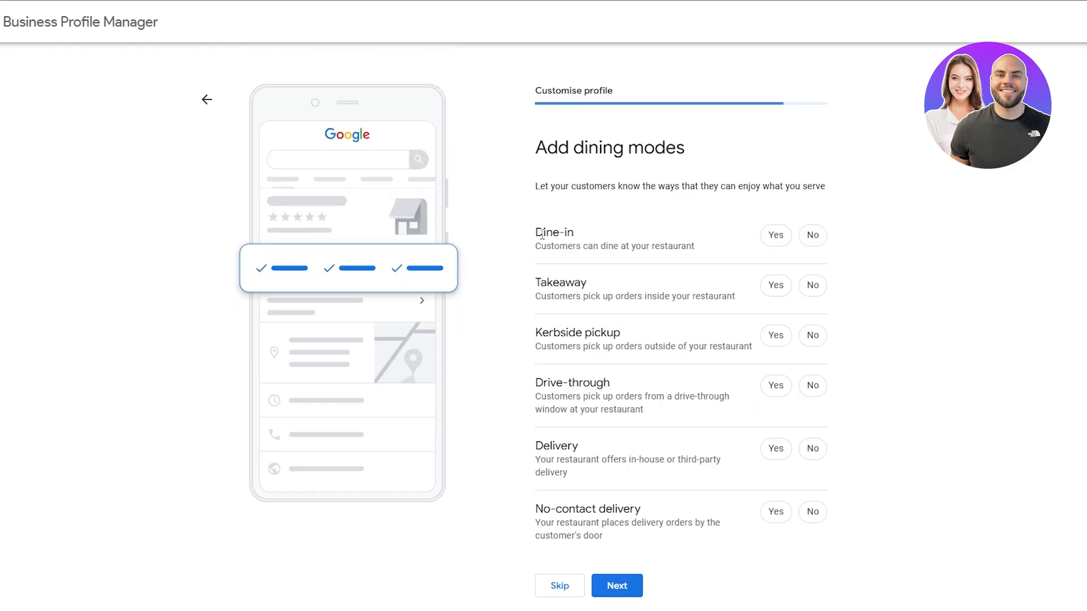
pyautogui.click(813, 235)
pyautogui.click(812, 285)
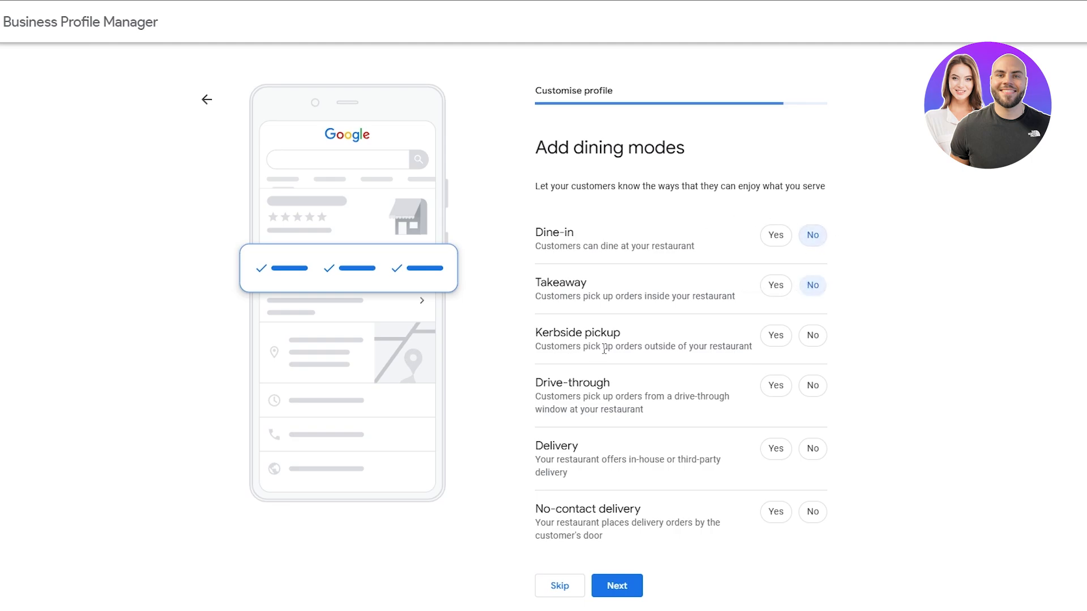
pyautogui.click(773, 338)
pyautogui.click(813, 387)
pyautogui.click(775, 450)
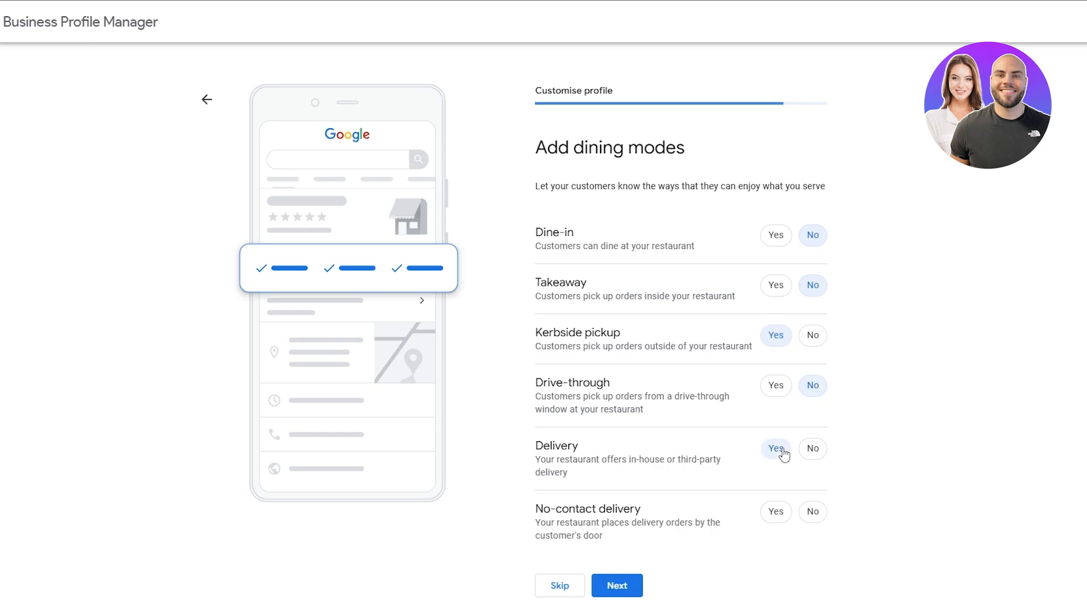
# Set kerbside pickup to No and no-contact delivery to Yes, and submit the dining modes
pyautogui.click(811, 340)
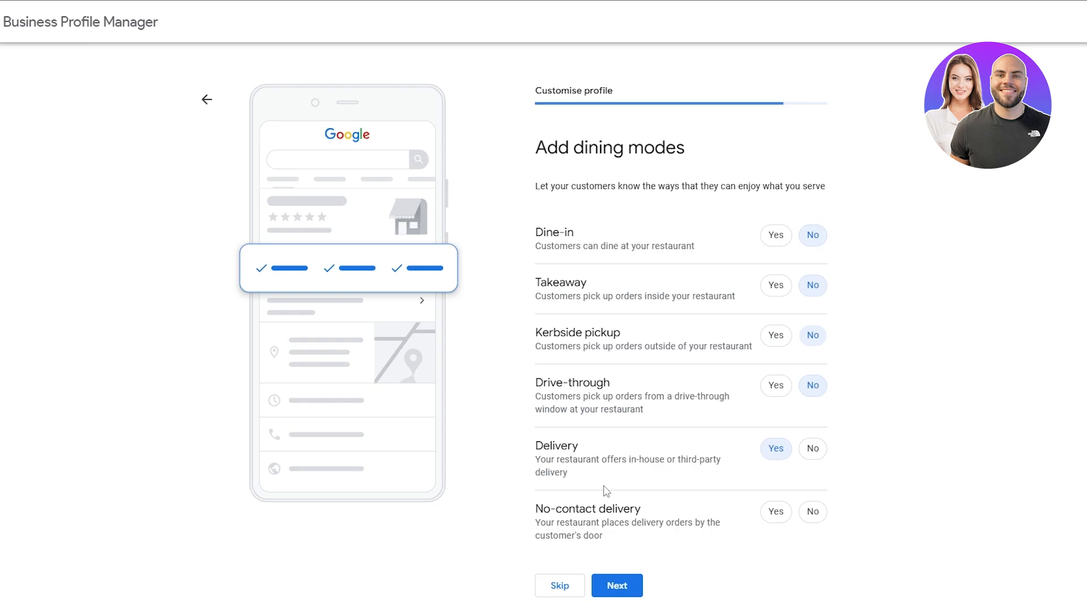
pyautogui.click(776, 514)
pyautogui.click(633, 586)
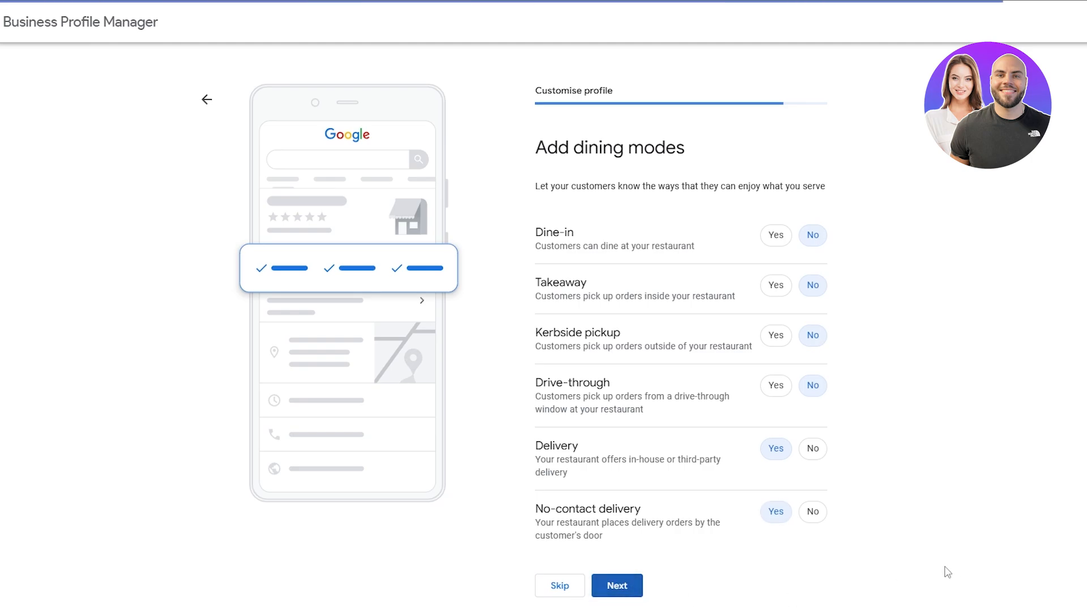
# Submit the business description "Bustling Italian eatery with varied pizza options from coal-fired to Roman-style, plus beer on tap."
pyautogui.moveTo(540, 146); pyautogui.dragTo(776, 154)
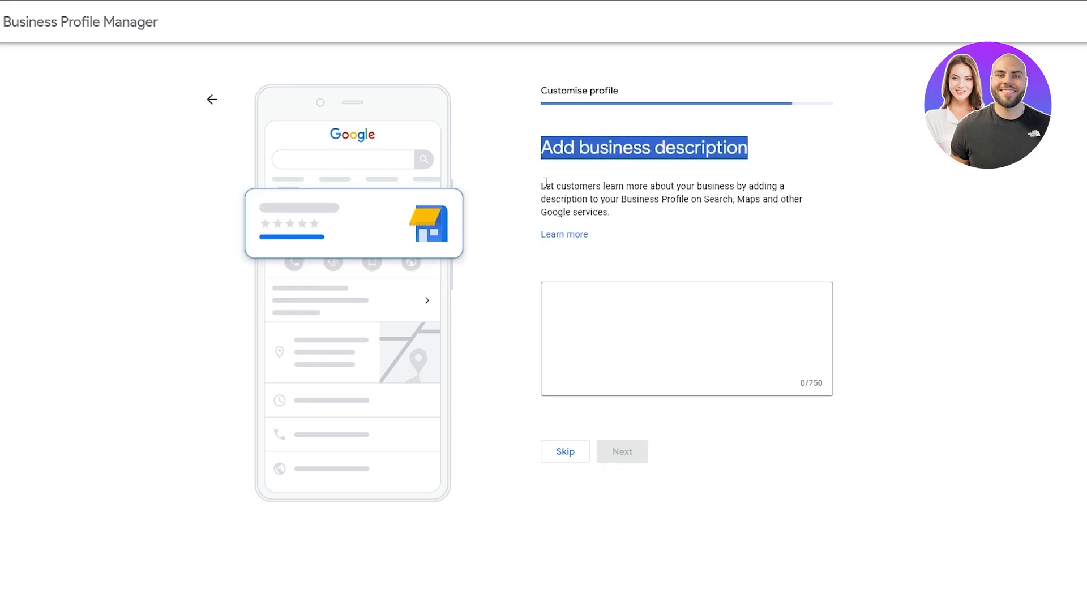
pyautogui.moveTo(546, 182); pyautogui.dragTo(805, 211)
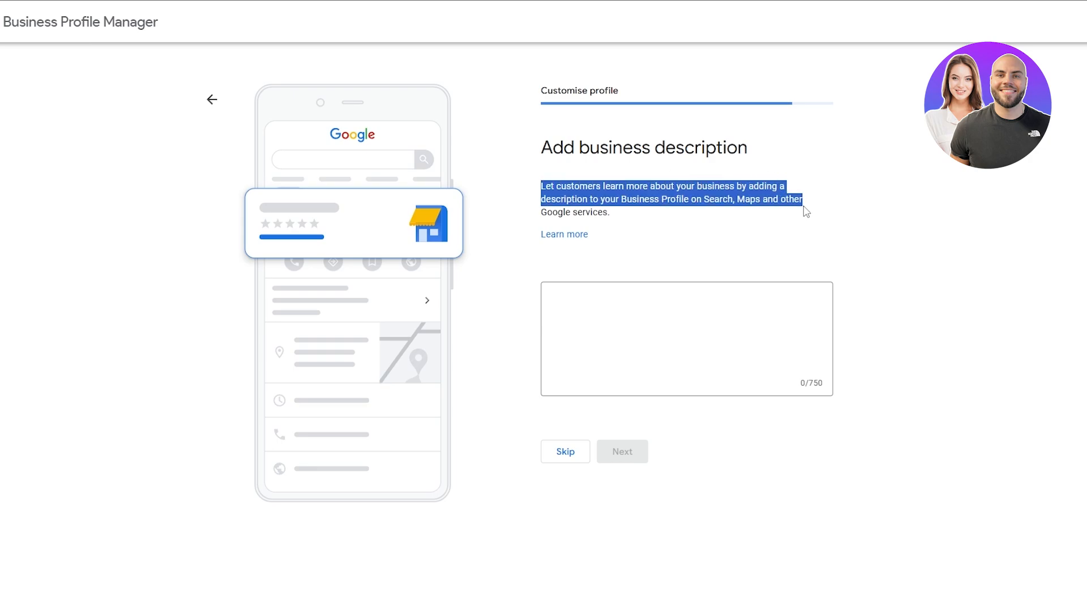
pyautogui.click(797, 222)
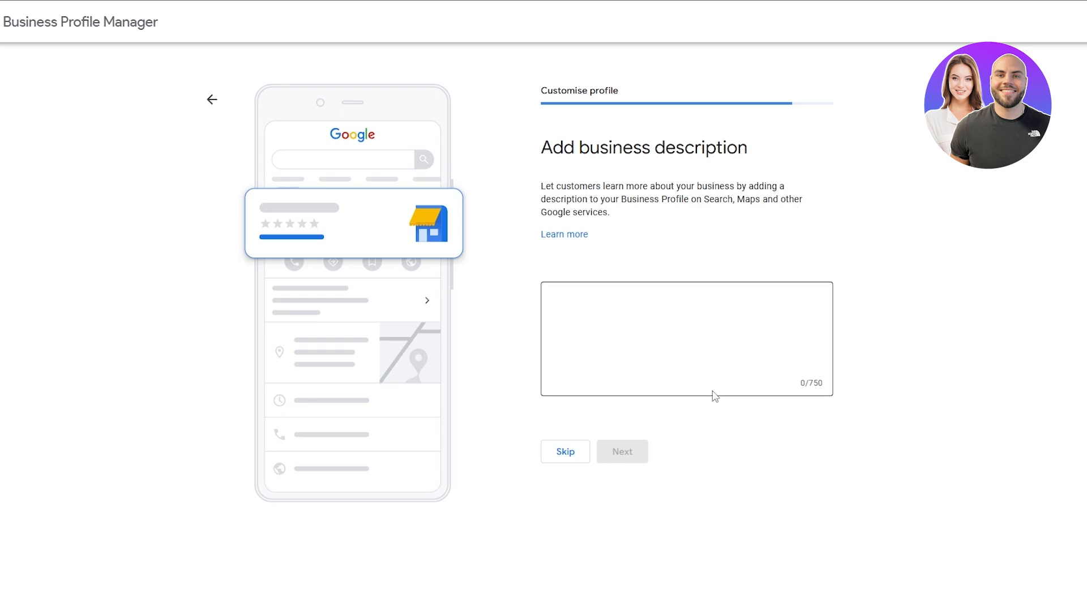
pyautogui.click(568, 327)
pyautogui.write('Bustling Italian eatery with varied pizza options from coal-fired to Roman-style, plus beer on tap.')
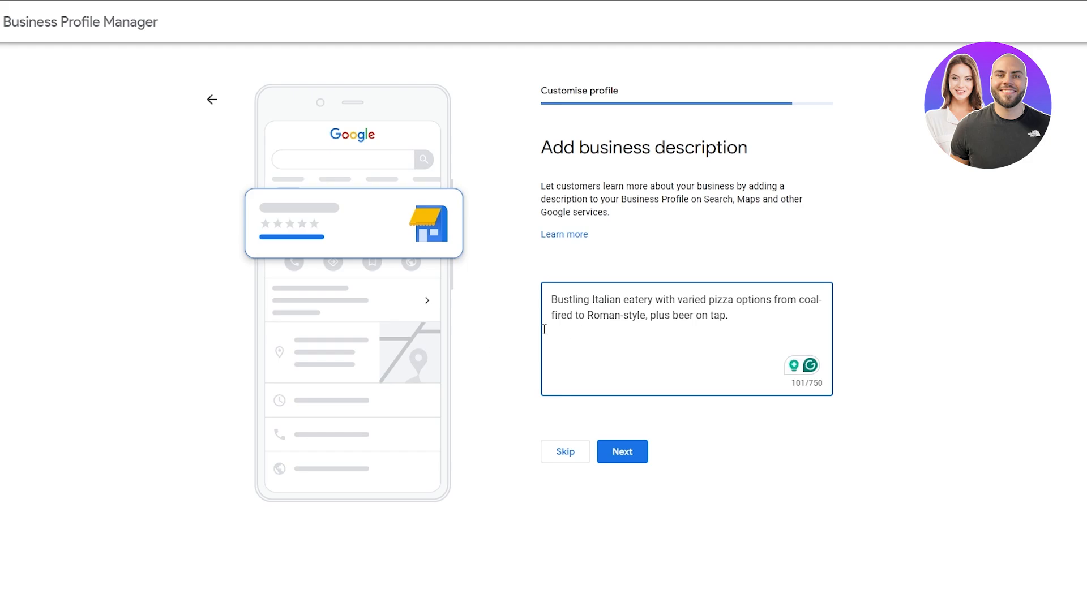
pyautogui.press('BackSpace')
pyautogui.click(636, 465)
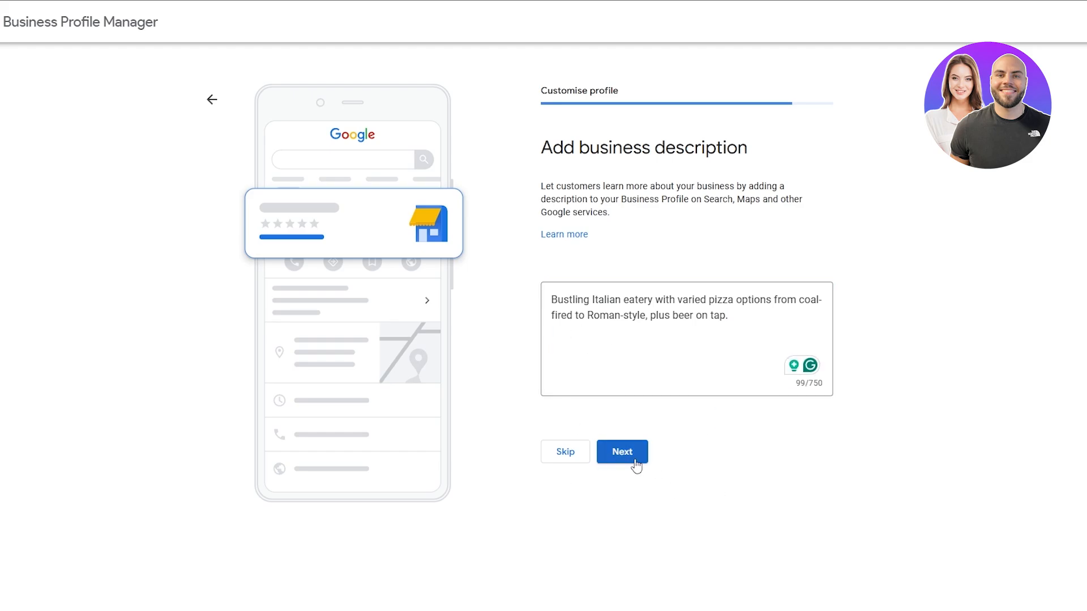
# Look through the upload area and example pictures for adding photos of the menu
pyautogui.moveTo(535, 146); pyautogui.dragTo(752, 150)
pyautogui.click(886, 242)
pyautogui.scroll(-1, 880, 245)
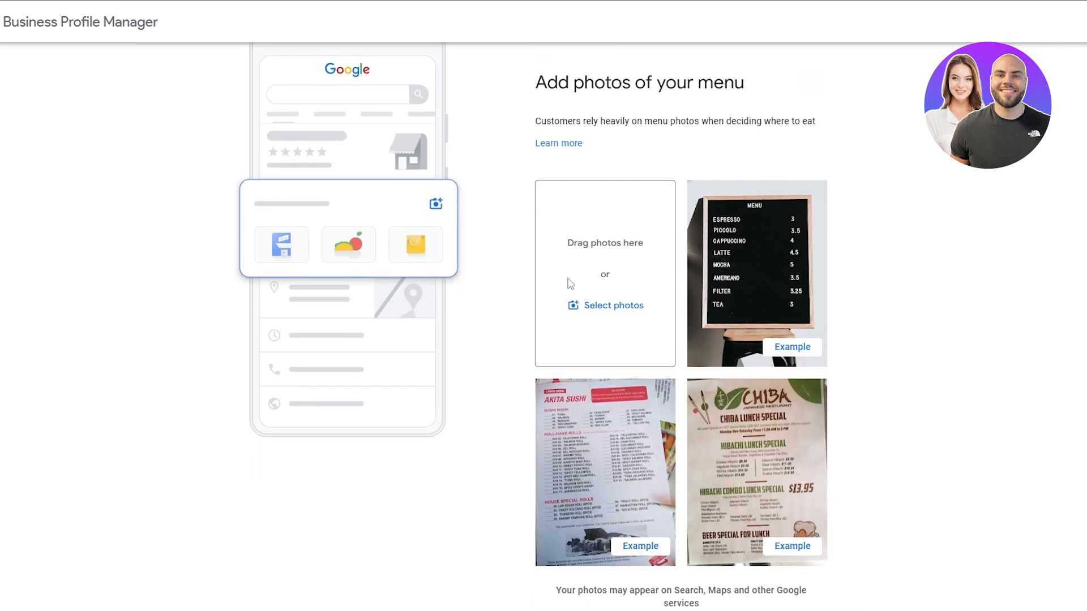
pyautogui.scroll(-2, 606, 318)
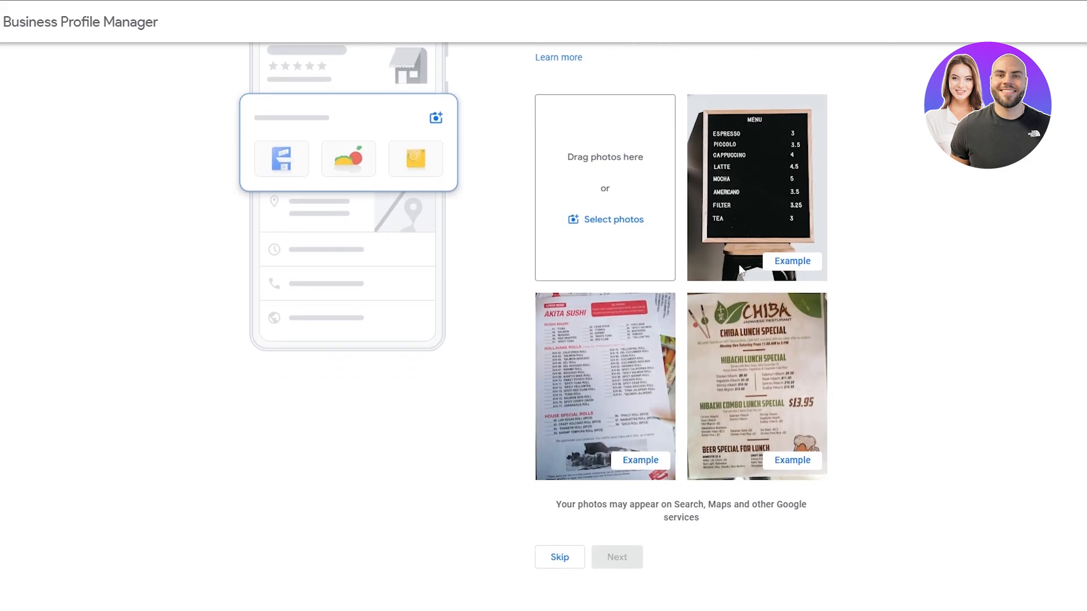
# Upload the menu picture as a photo of the menu and submit it
pyautogui.scroll(3, 620, 438)
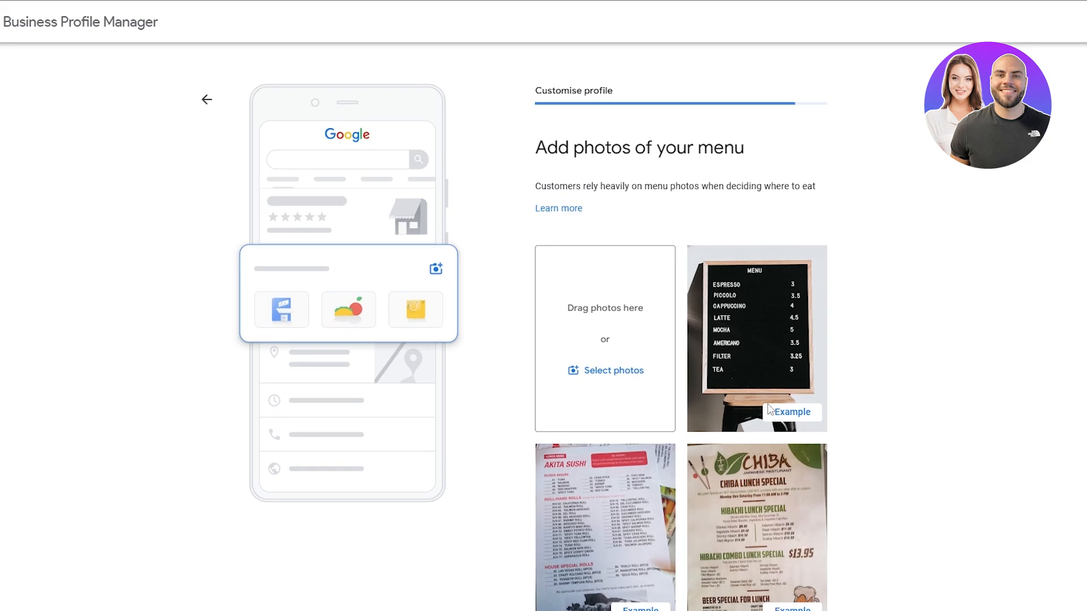
pyautogui.click(574, 369)
pyautogui.doubleClick(495, 295)
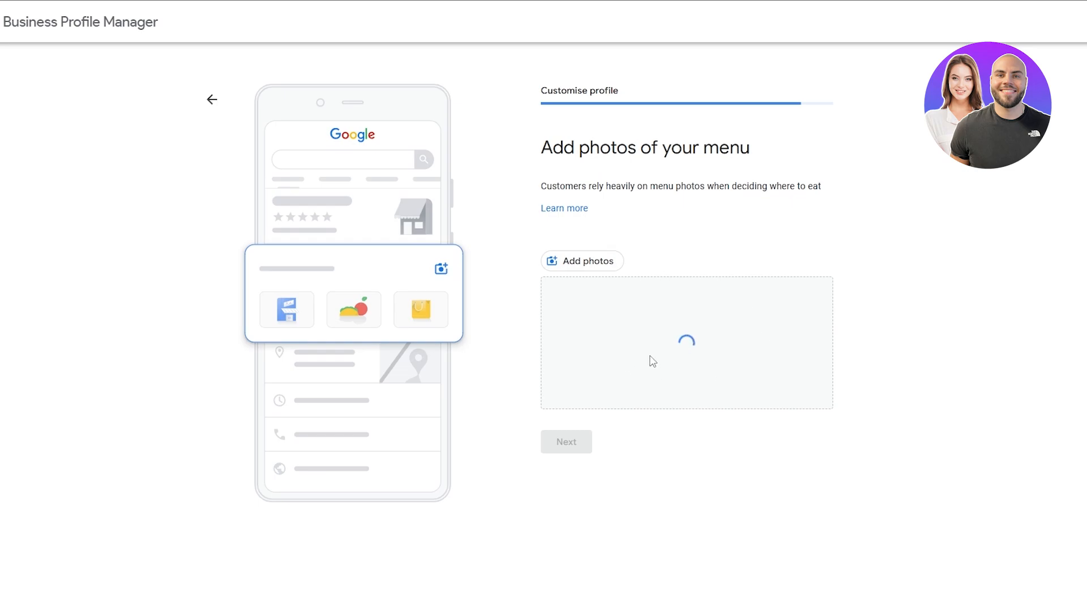
pyautogui.click(564, 452)
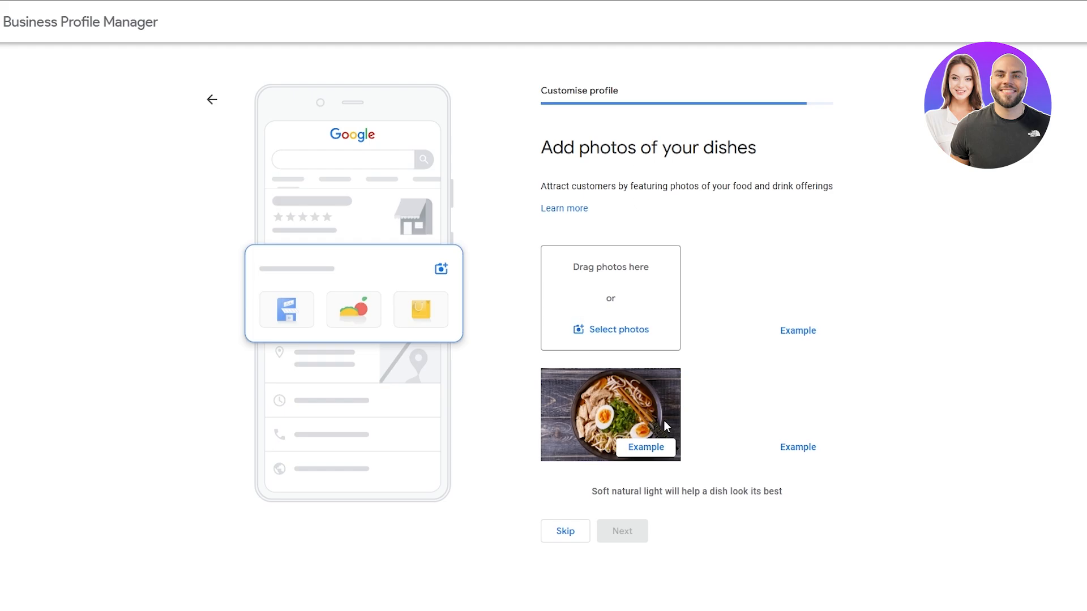
# Upload the three pizza pictures, including IMG-5299.jpg, from the Downloads folder as dish photos and submit them
pyautogui.click(619, 329)
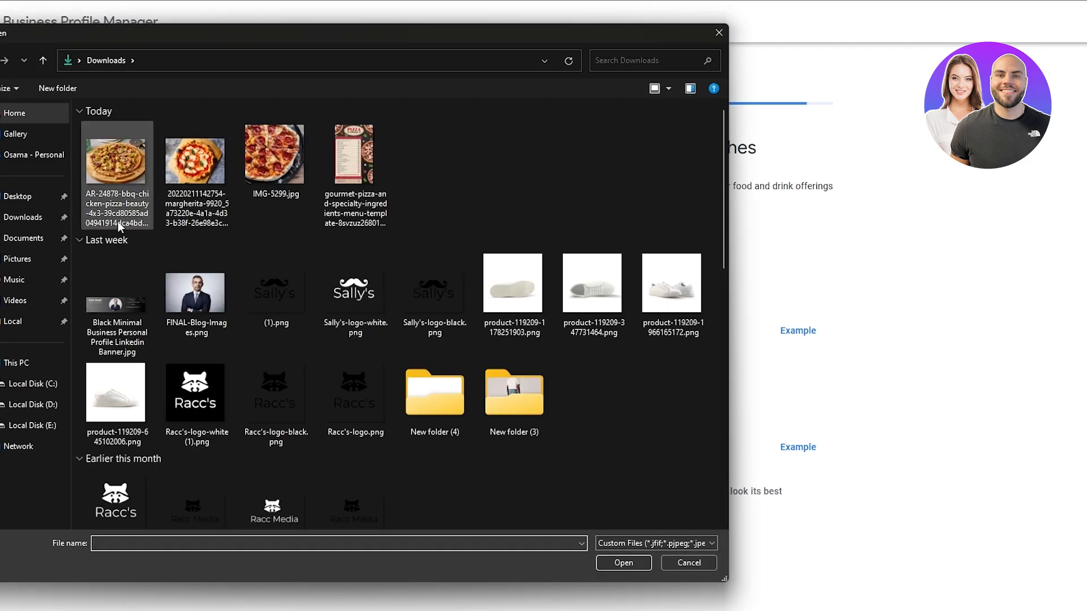
pyautogui.moveTo(472, 178); pyautogui.dragTo(303, 154)
pyautogui.click(295, 156)
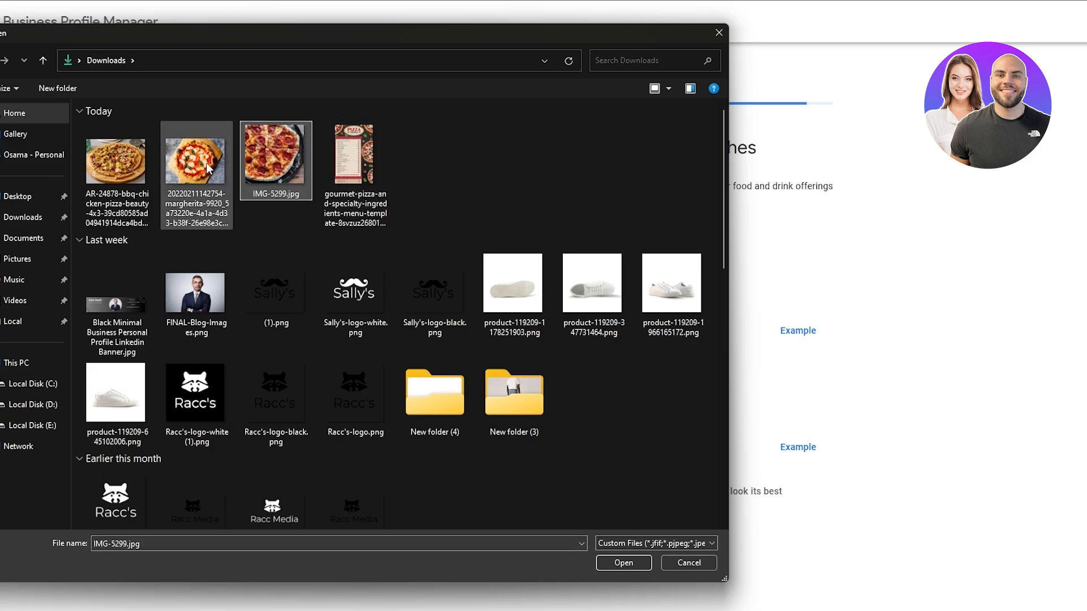
pyautogui.keyDown('shift'); pyautogui.click(116, 162); pyautogui.keyUp('shift')
pyautogui.click(623, 563)
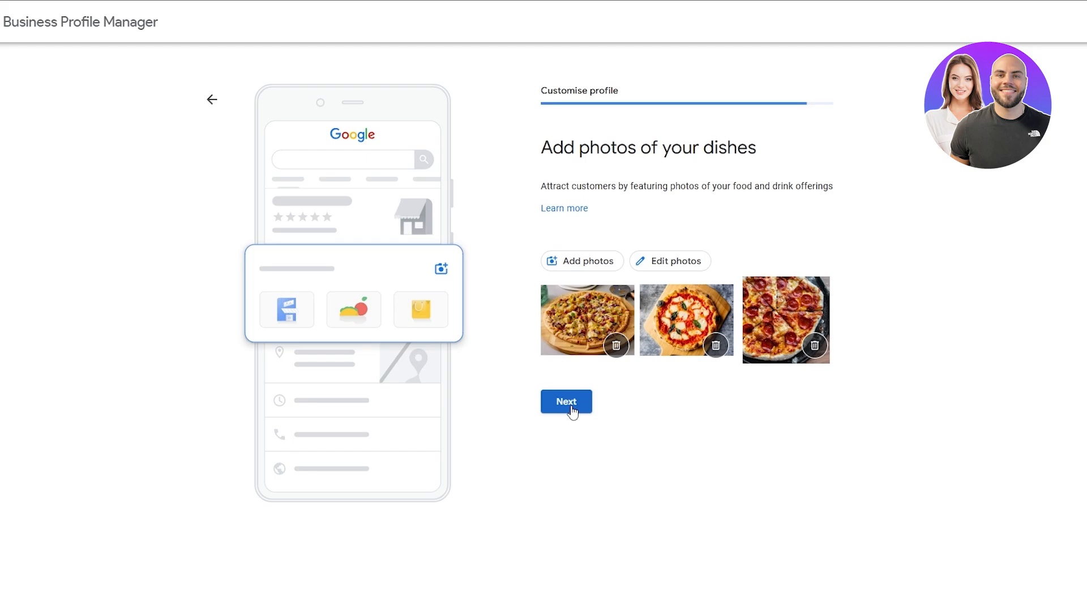
pyautogui.click(569, 402)
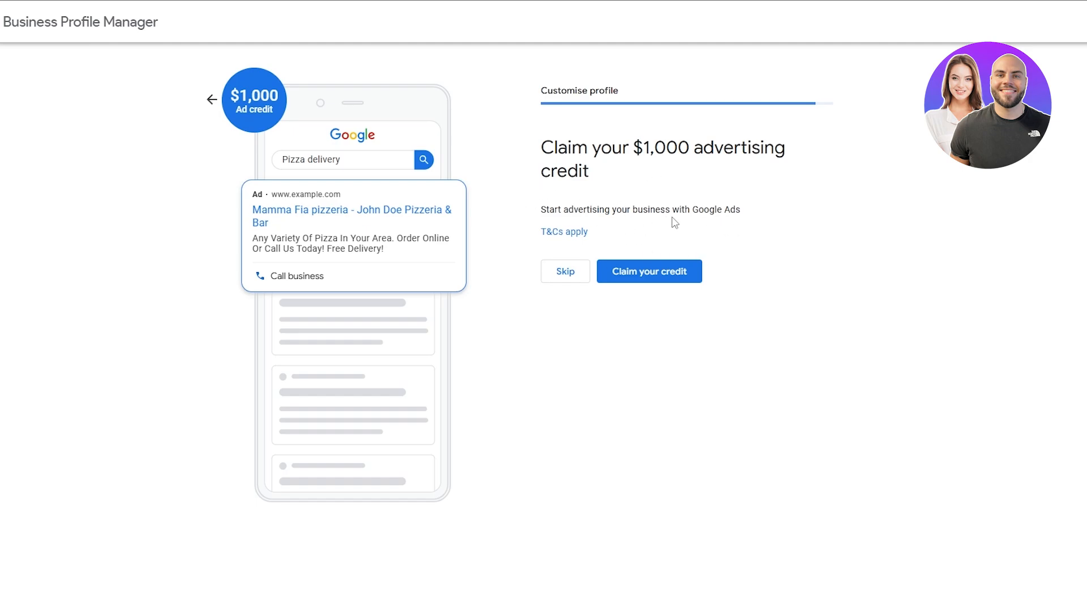
# Claim the $1,000 Google Ads advertising credit
pyautogui.moveTo(695, 208); pyautogui.dragTo(626, 272)
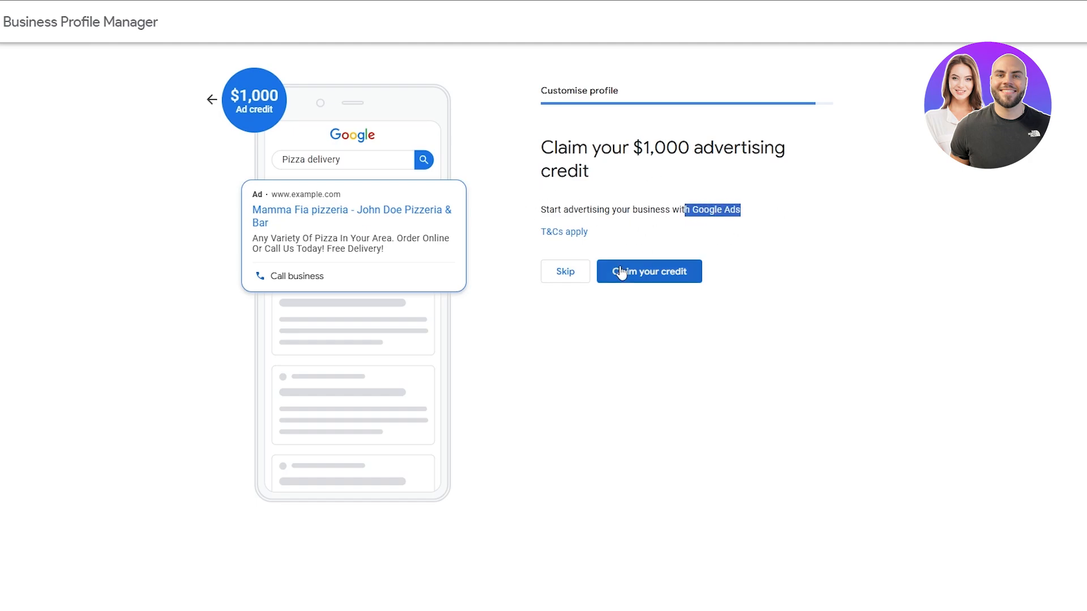
pyautogui.click(631, 293)
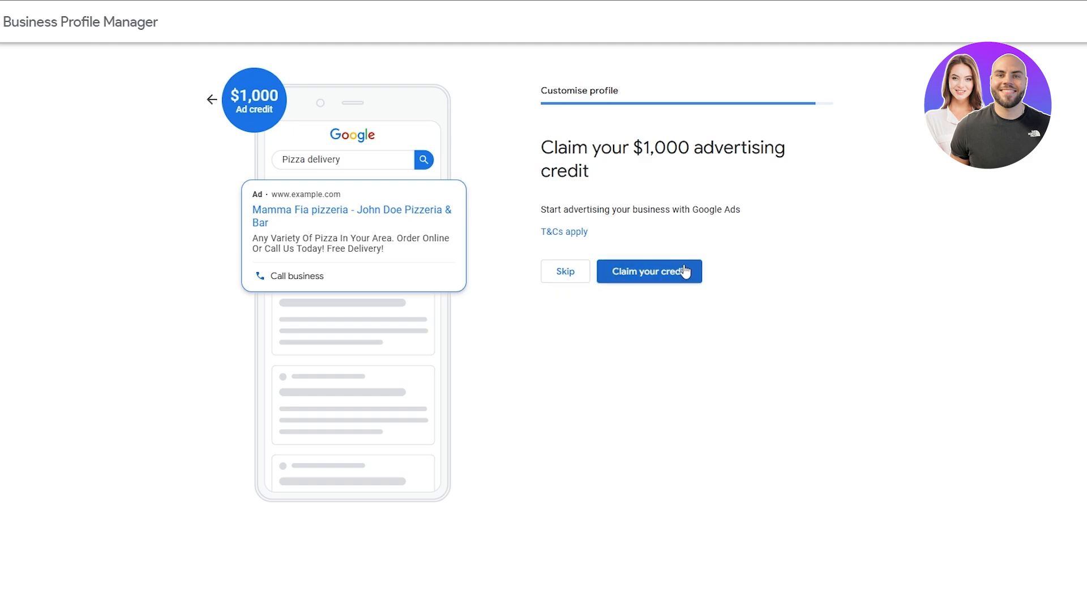
pyautogui.click(665, 280)
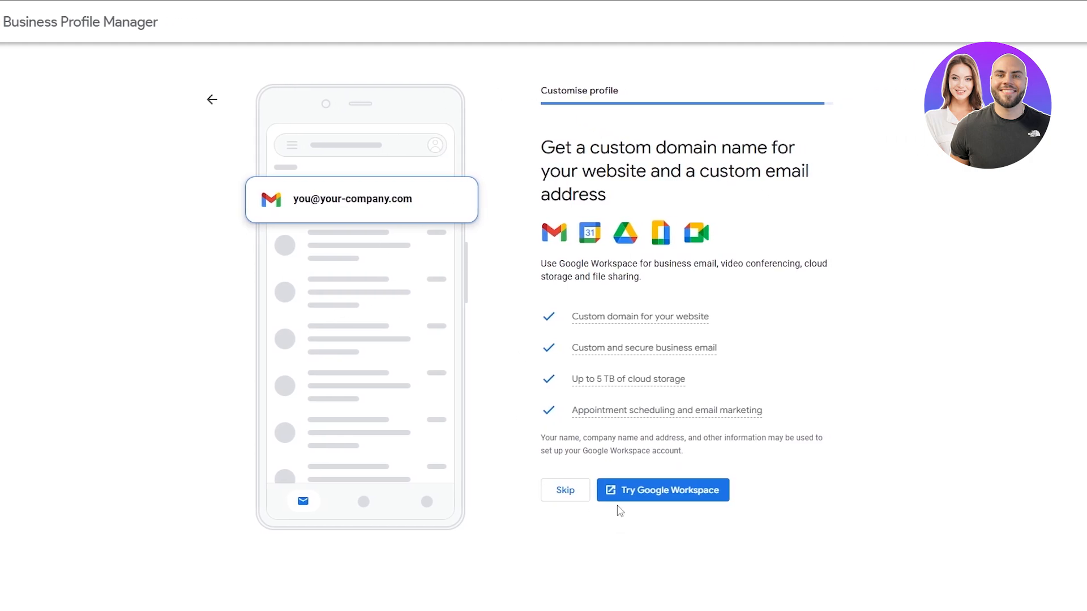
# Skip the Google Workspace custom domain and email offer, and complete the profile customisation
pyautogui.moveTo(553, 91); pyautogui.dragTo(612, 91)
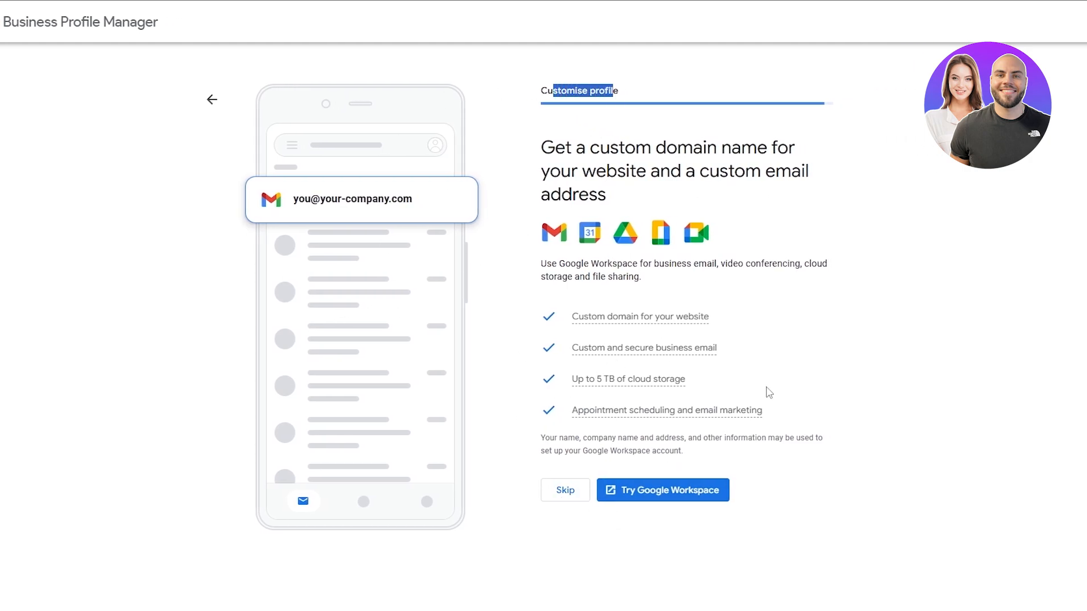
pyautogui.click(900, 430)
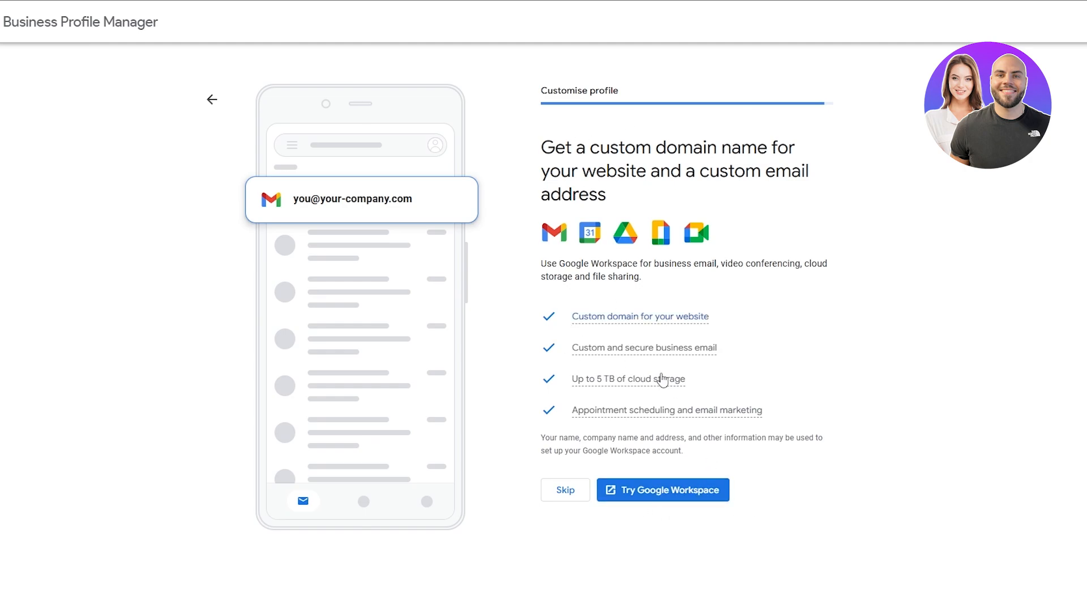
pyautogui.click(567, 497)
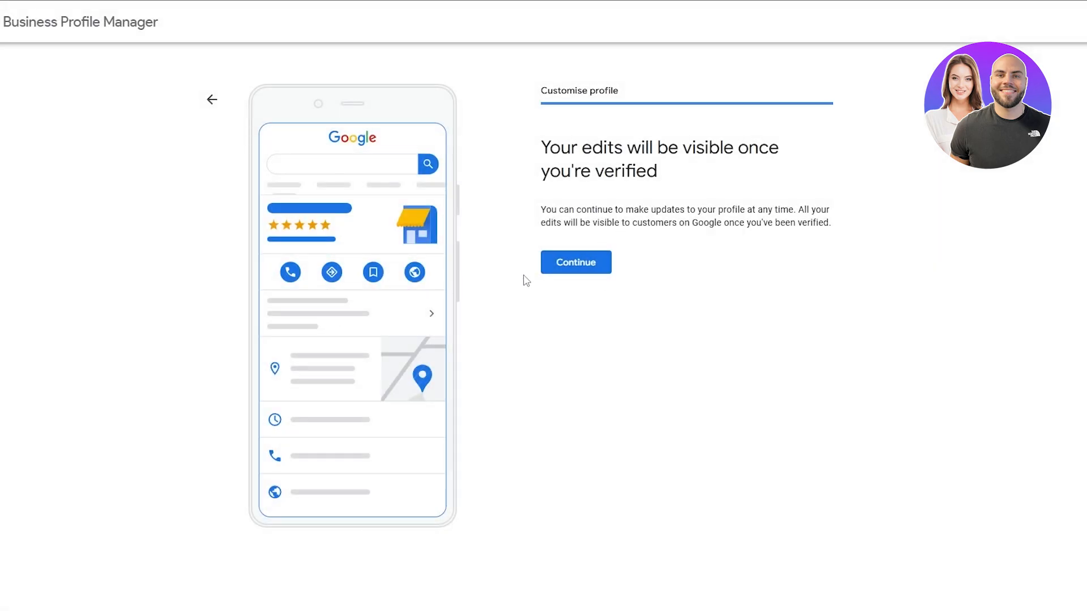
pyautogui.click(572, 272)
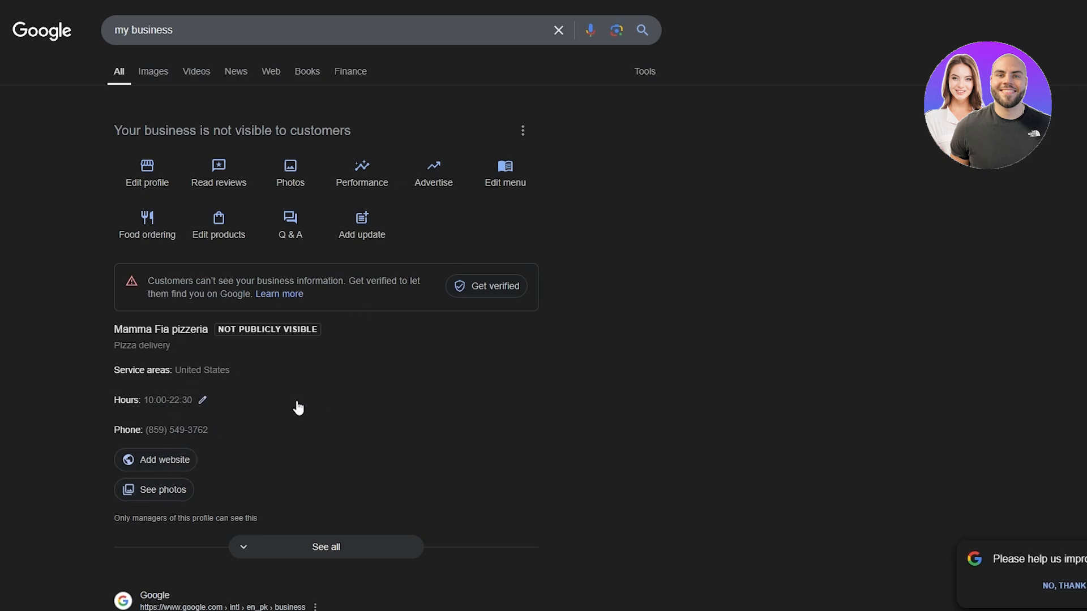
pyautogui.scroll(-3, 164, 475)
pyautogui.scroll(3, 762, 423)
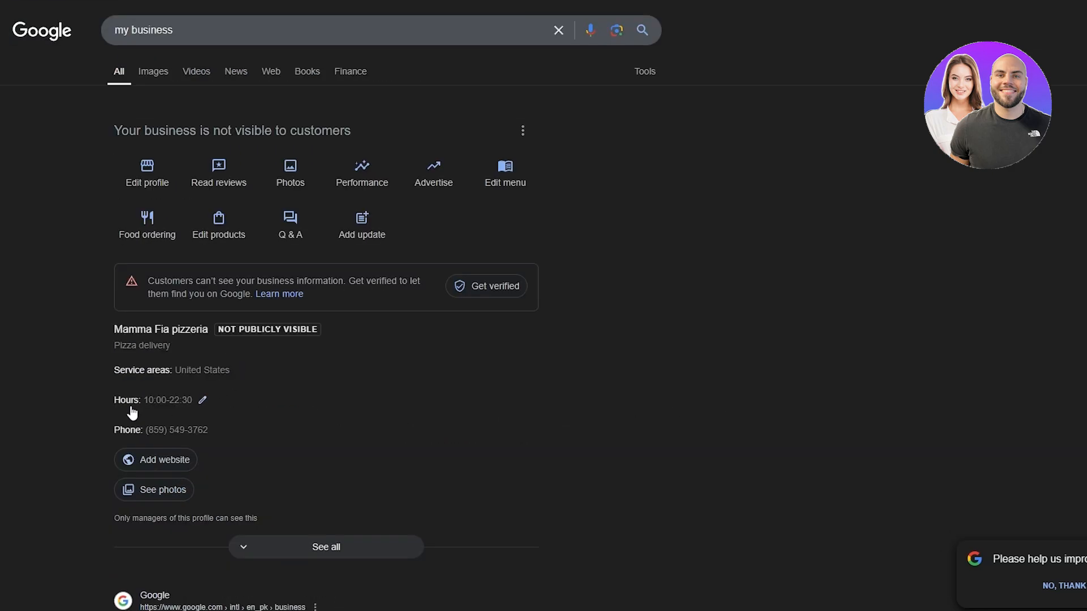